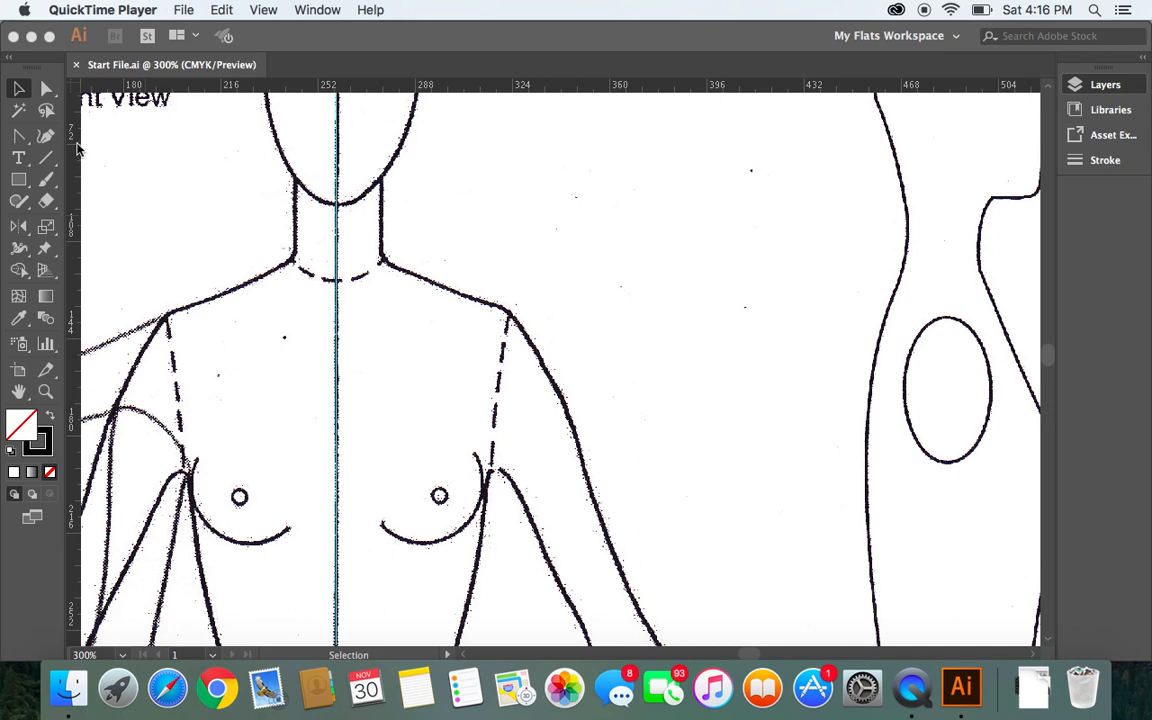
Draw a closed four-point collar half, about 22 by 48 pt, from the centre-front neckline around the neck's right side with the Pen tool.
click(21, 137)
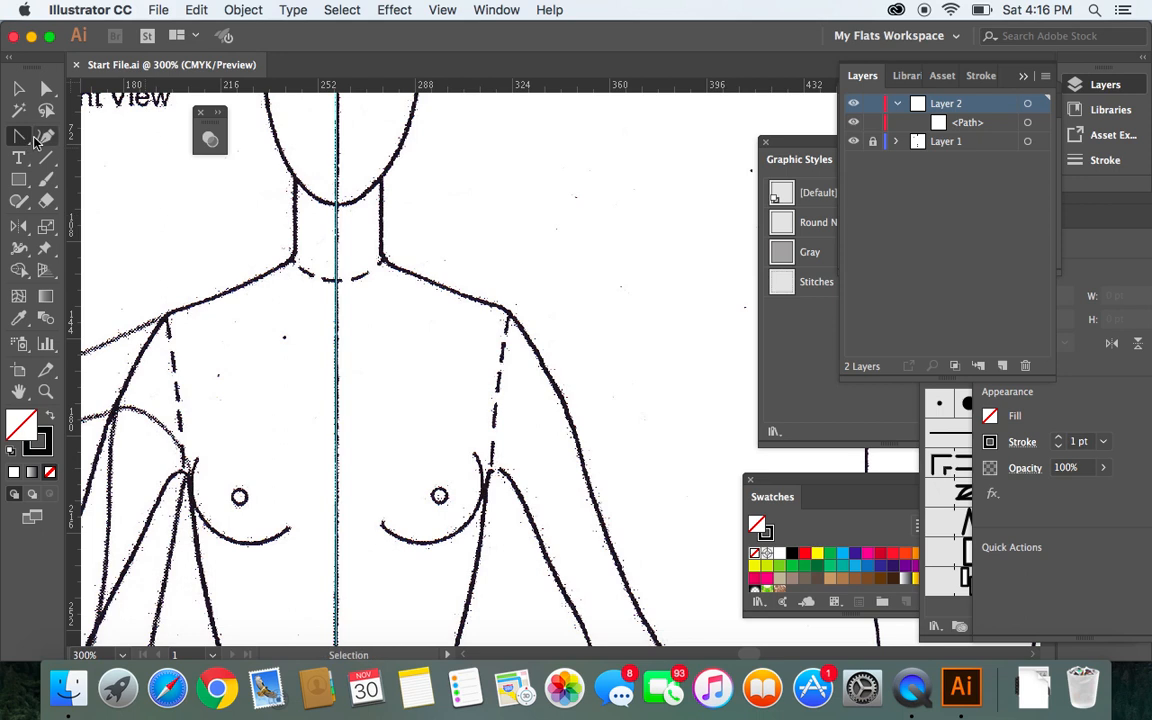
click(19, 136)
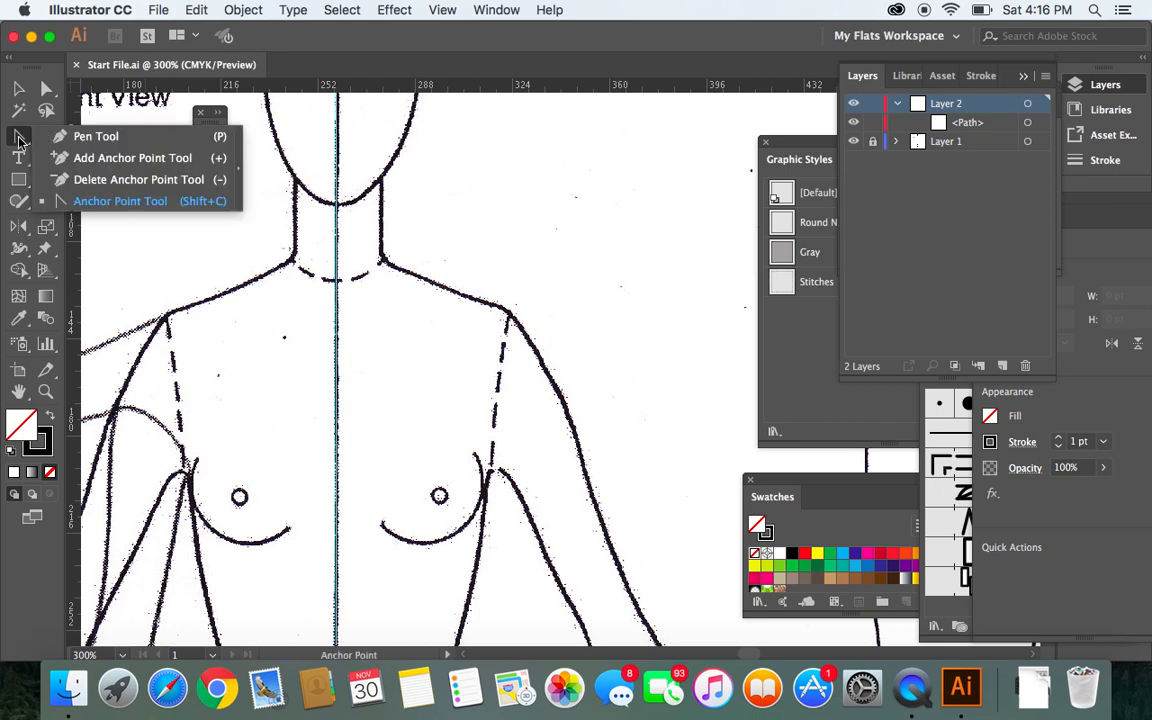
click(92, 136)
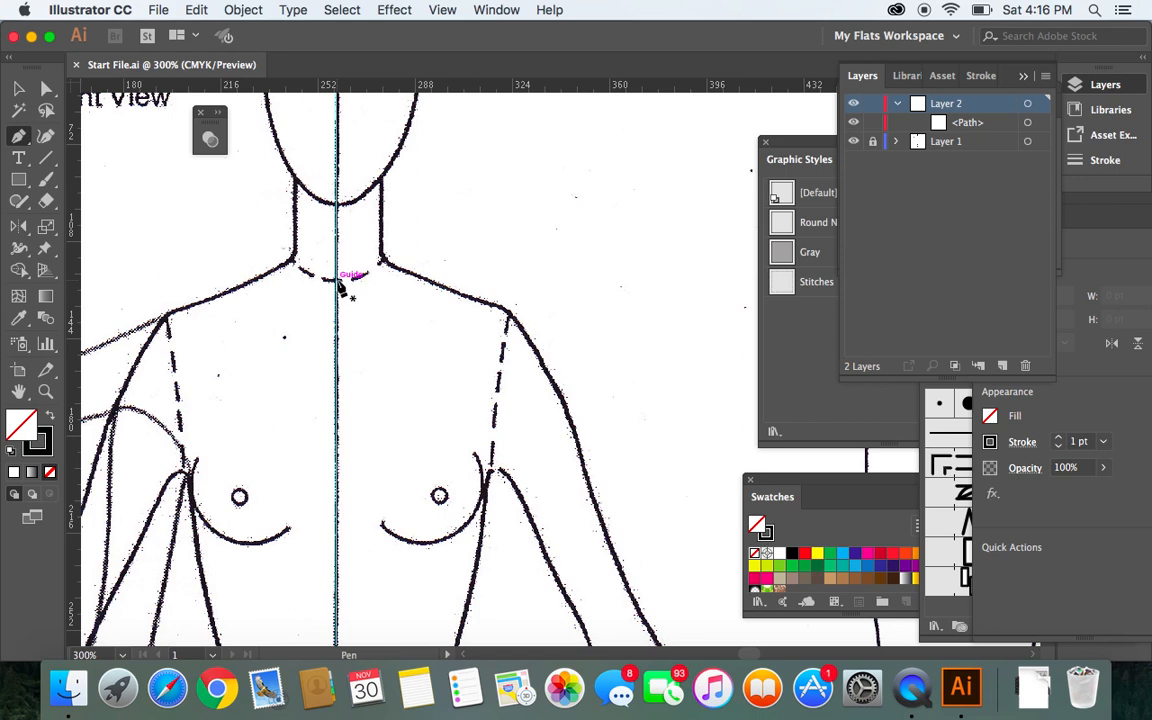
click(337, 281)
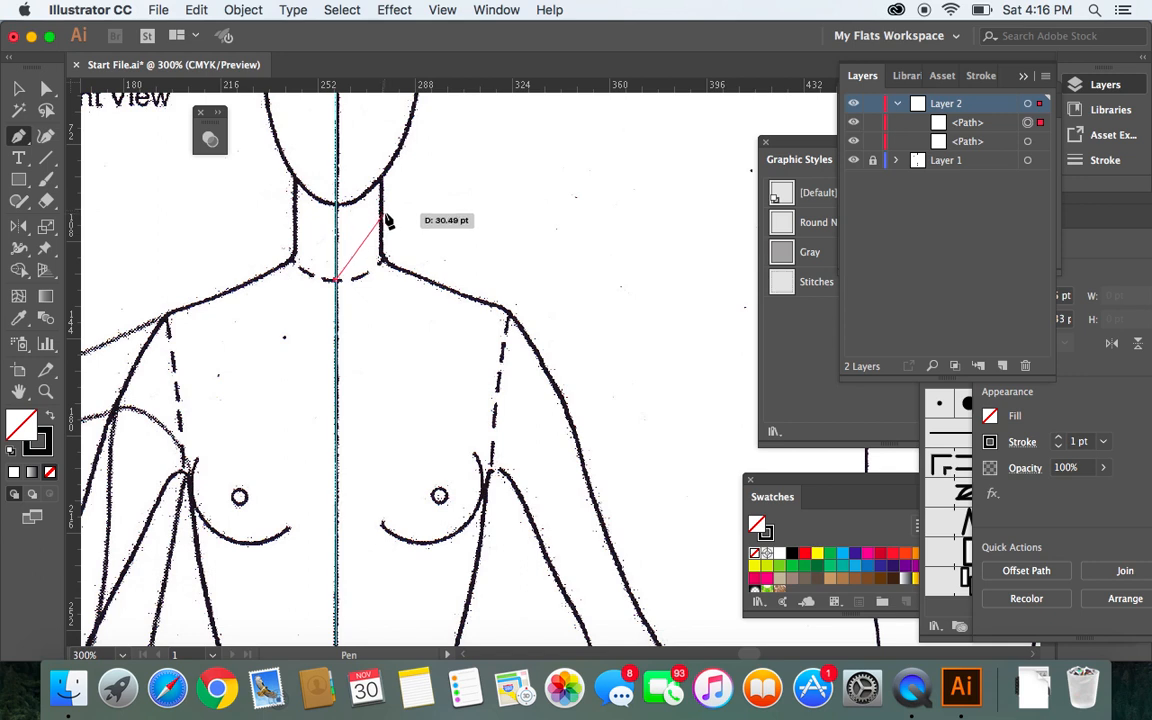
click(382, 213)
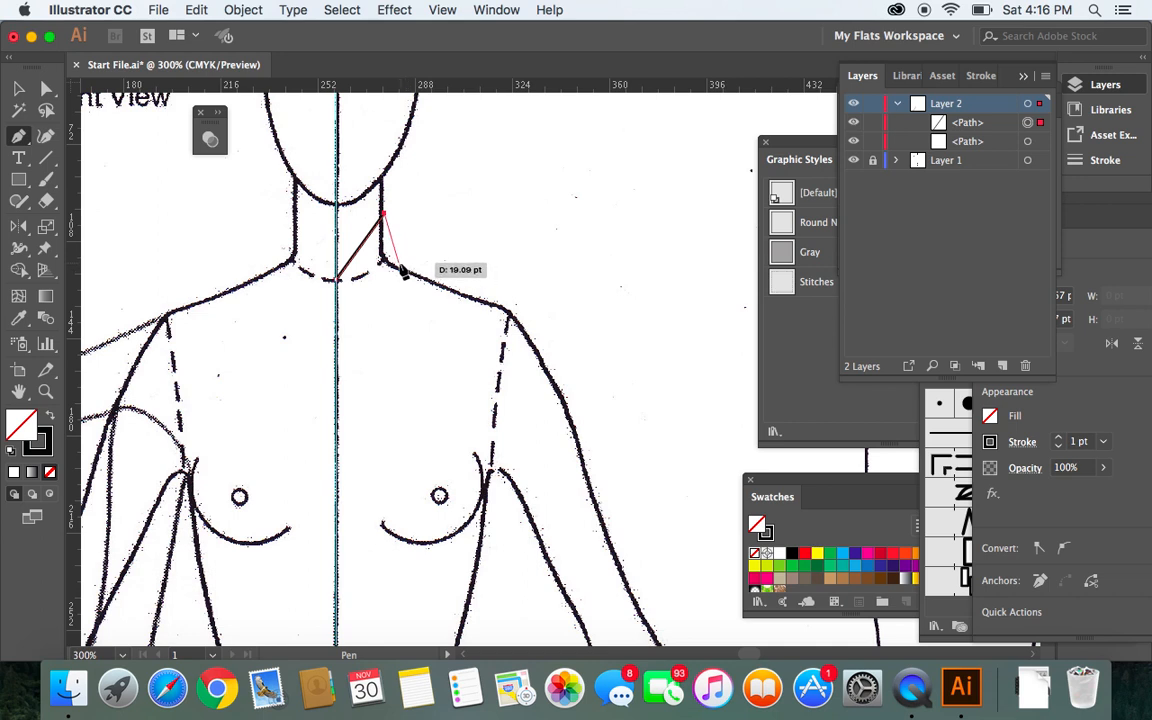
click(395, 263)
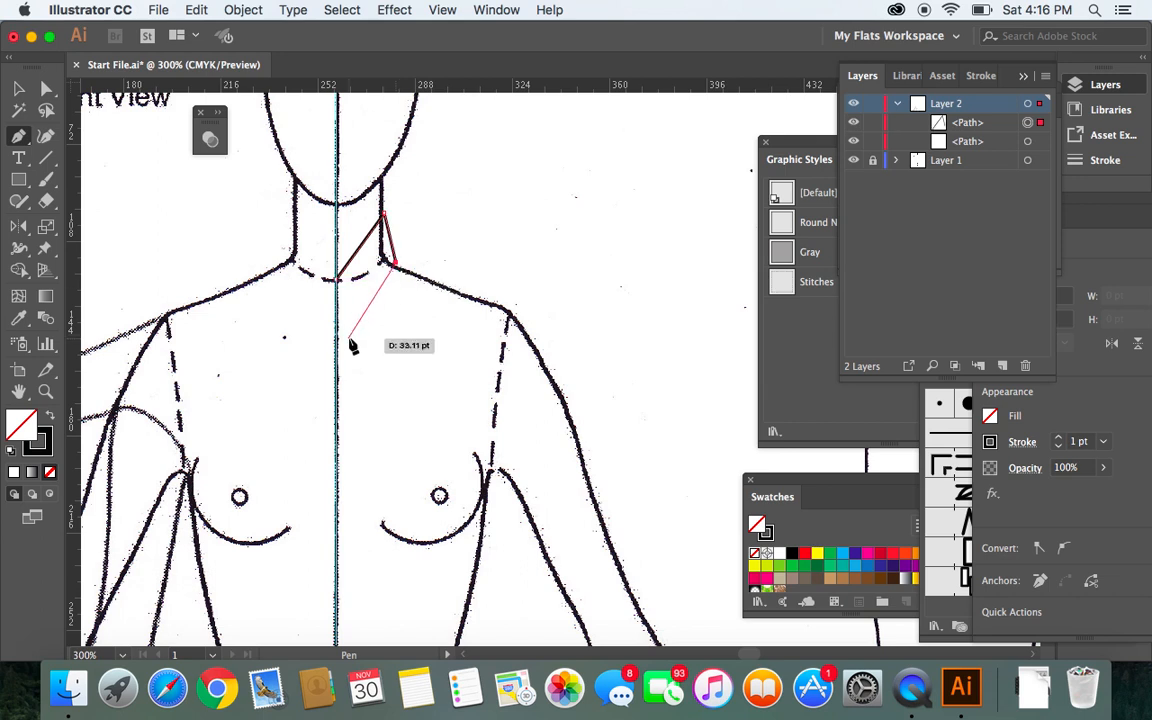
click(348, 342)
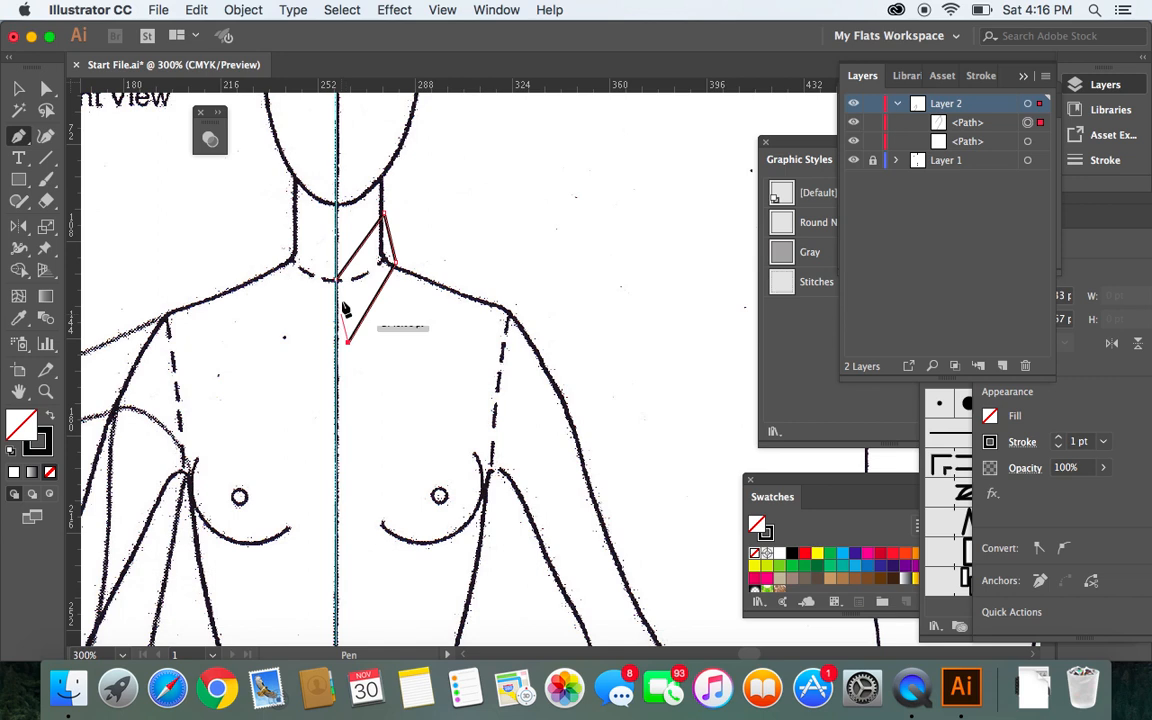
click(339, 282)
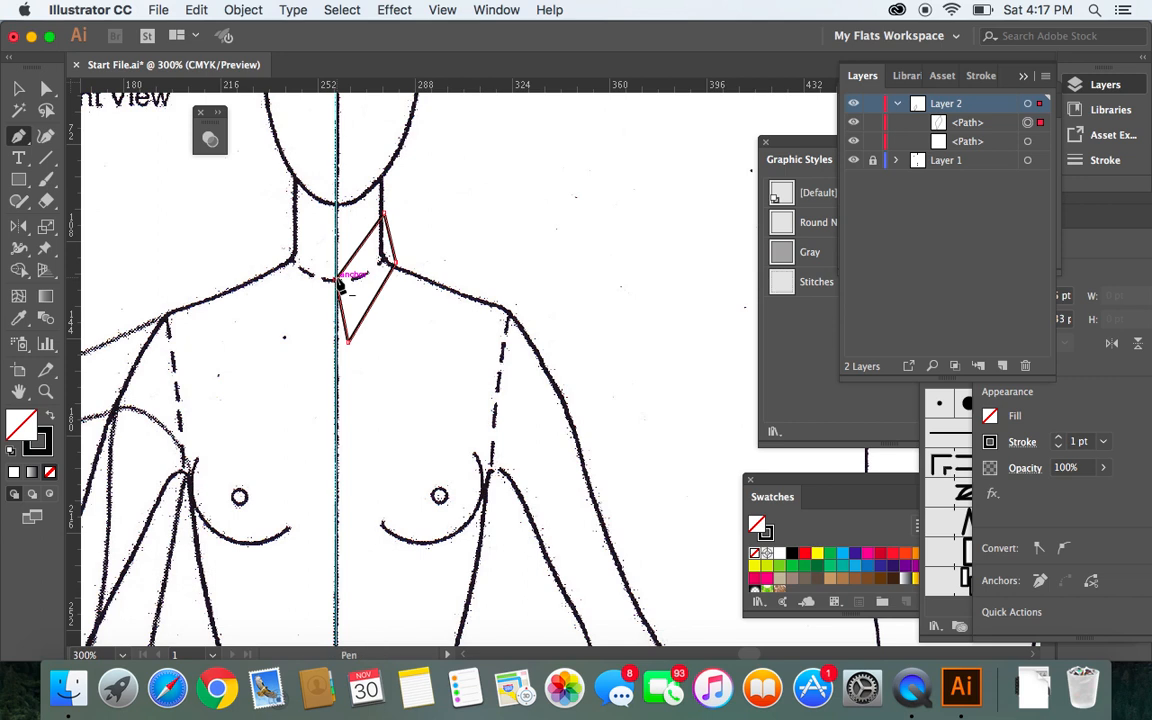
click(18, 88)
click(225, 279)
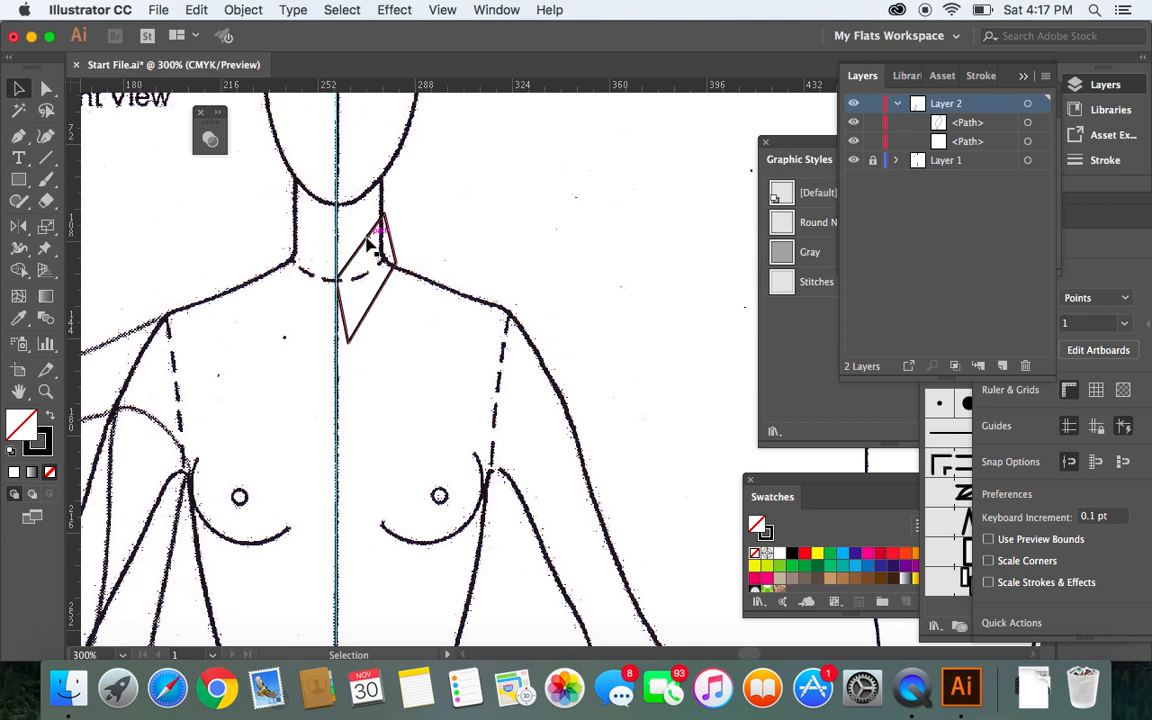
Curve the straight edges of the collar half with the Anchor Point tool, shaping its outer side to the neck and shoulder.
click(21, 139)
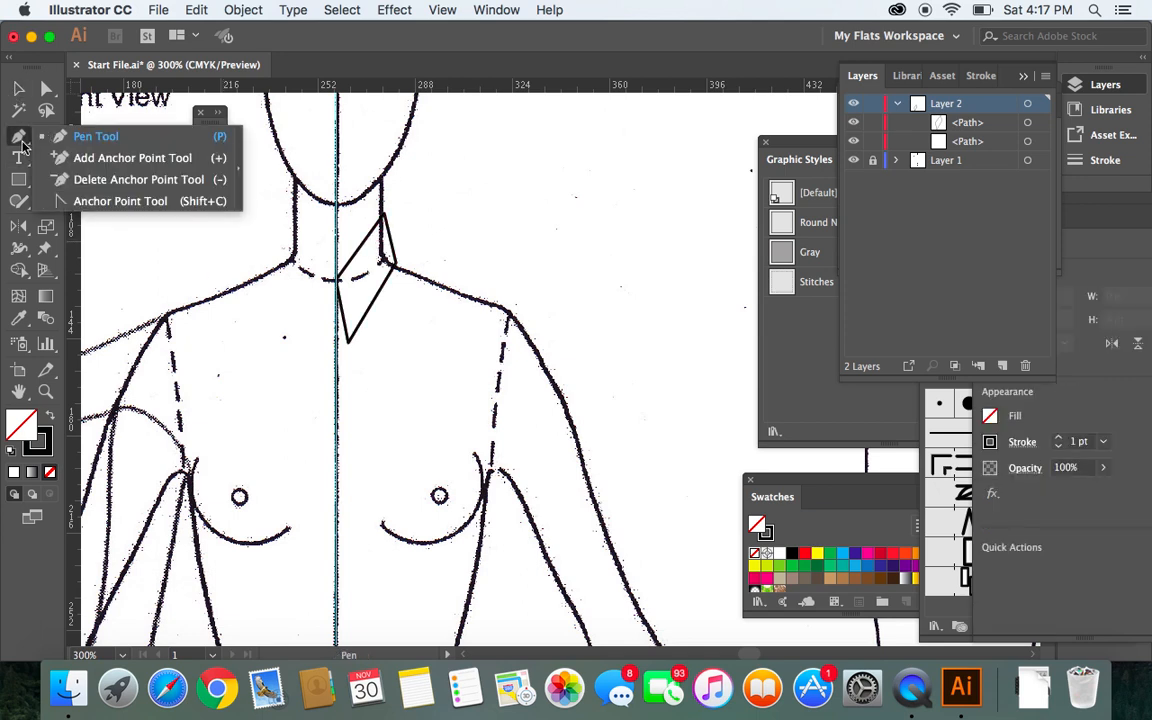
click(100, 201)
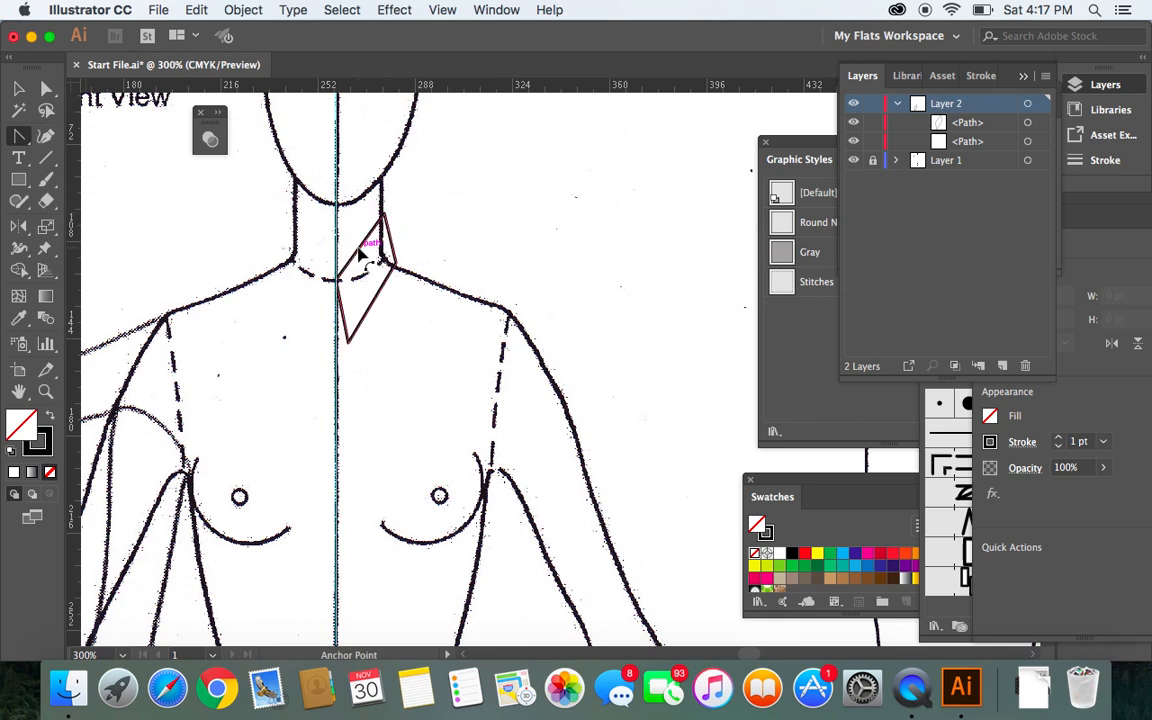
drag(359, 249, 346, 324)
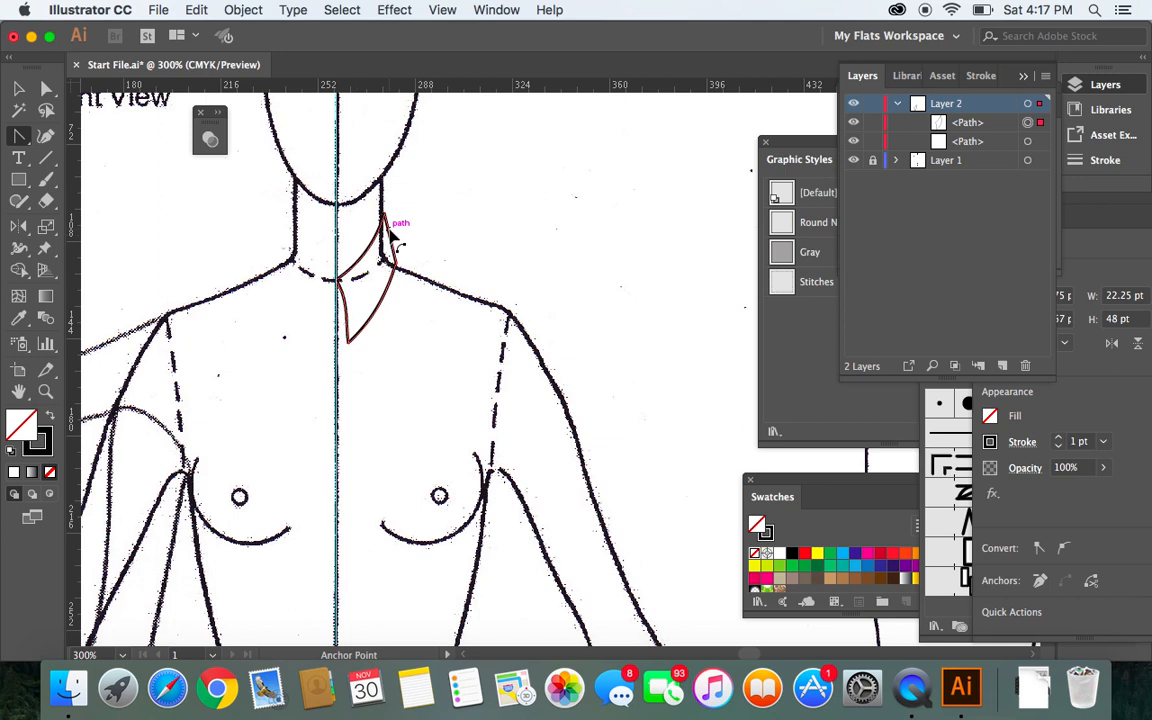
drag(388, 230, 393, 260)
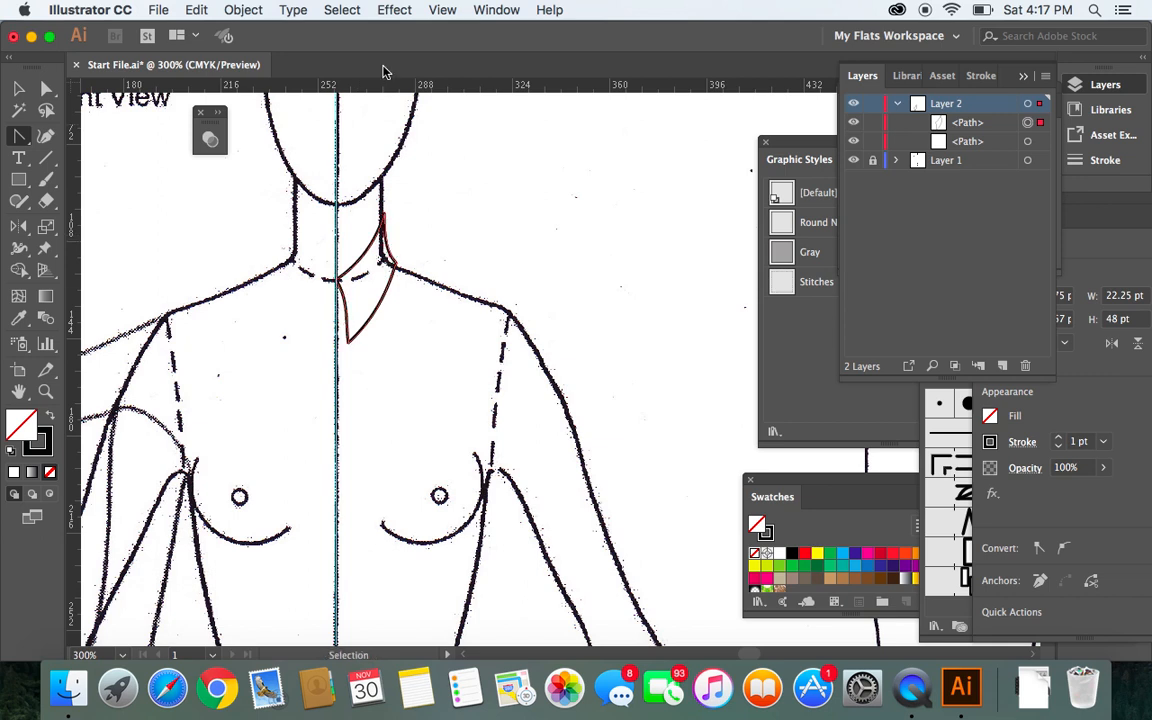
drag(397, 264, 408, 267)
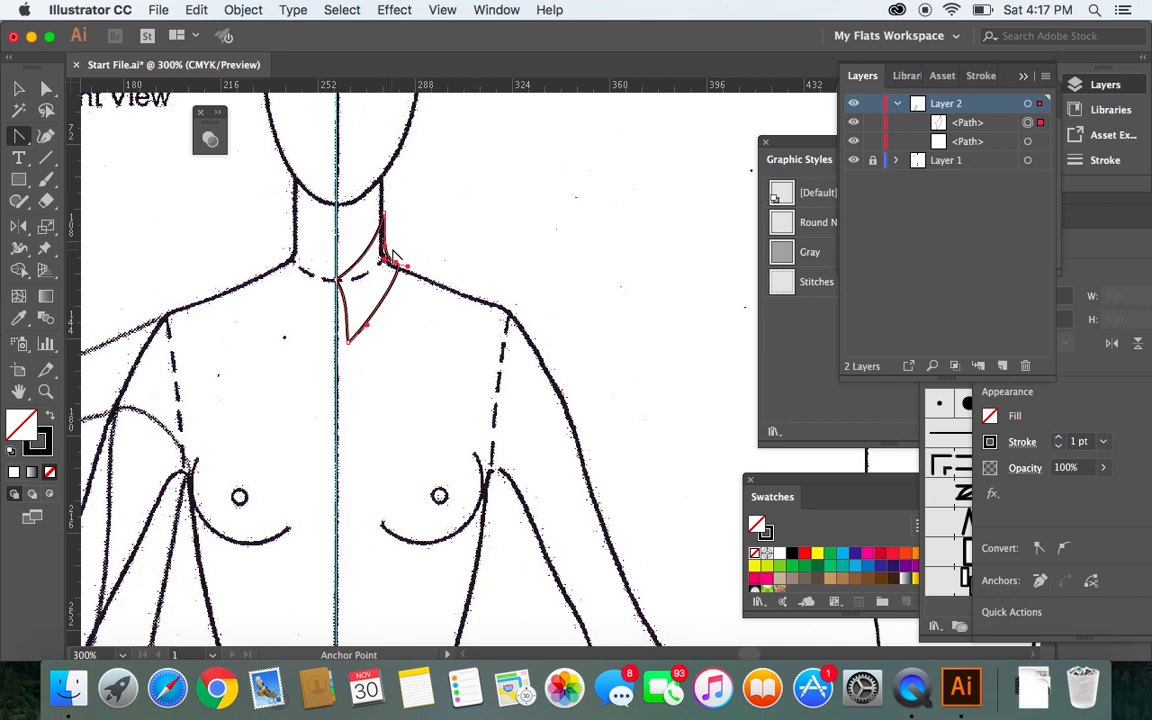
drag(393, 250, 390, 246)
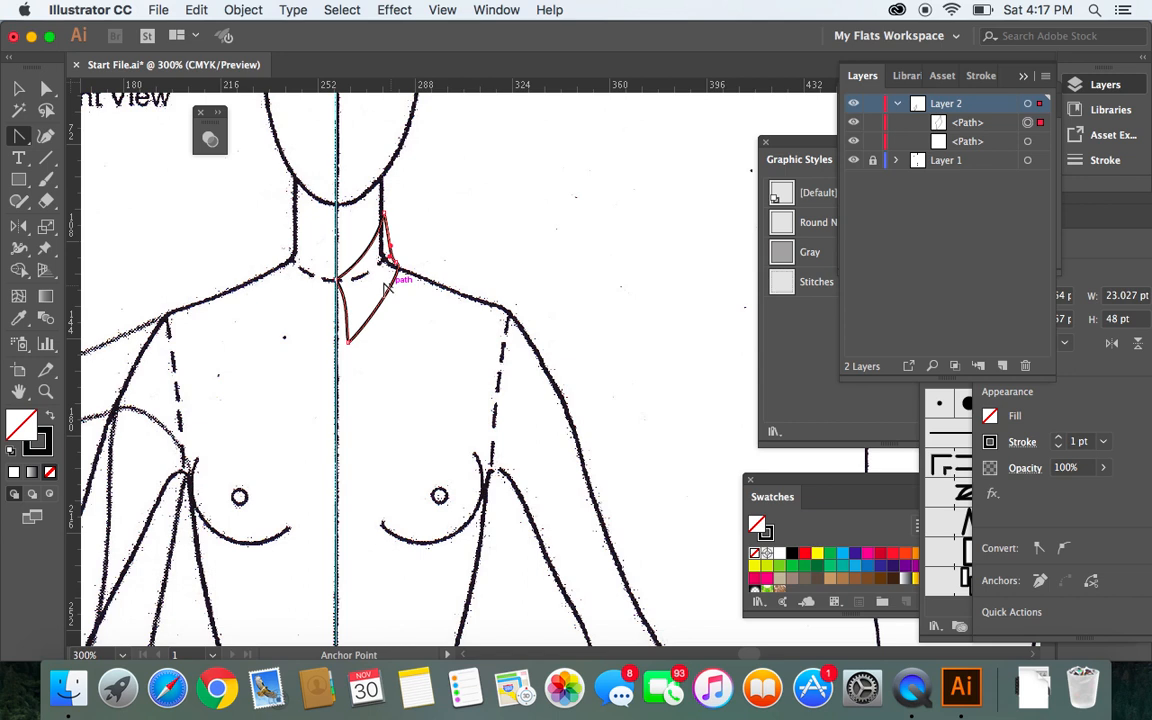
click(22, 94)
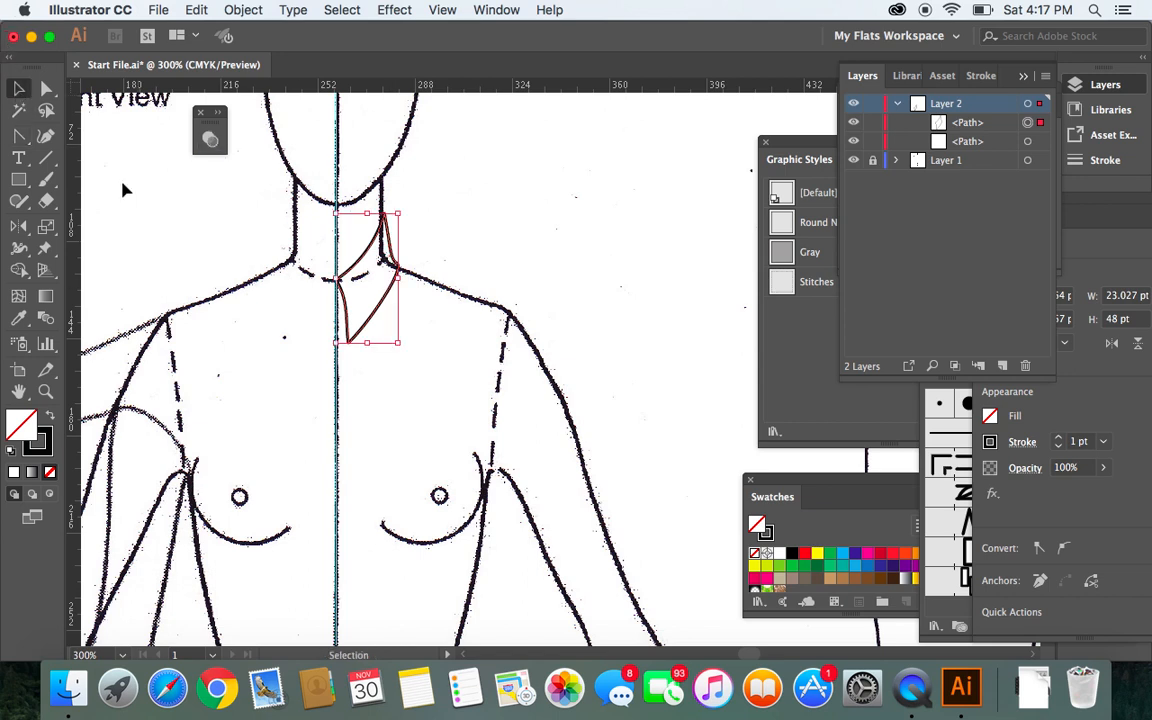
click(178, 212)
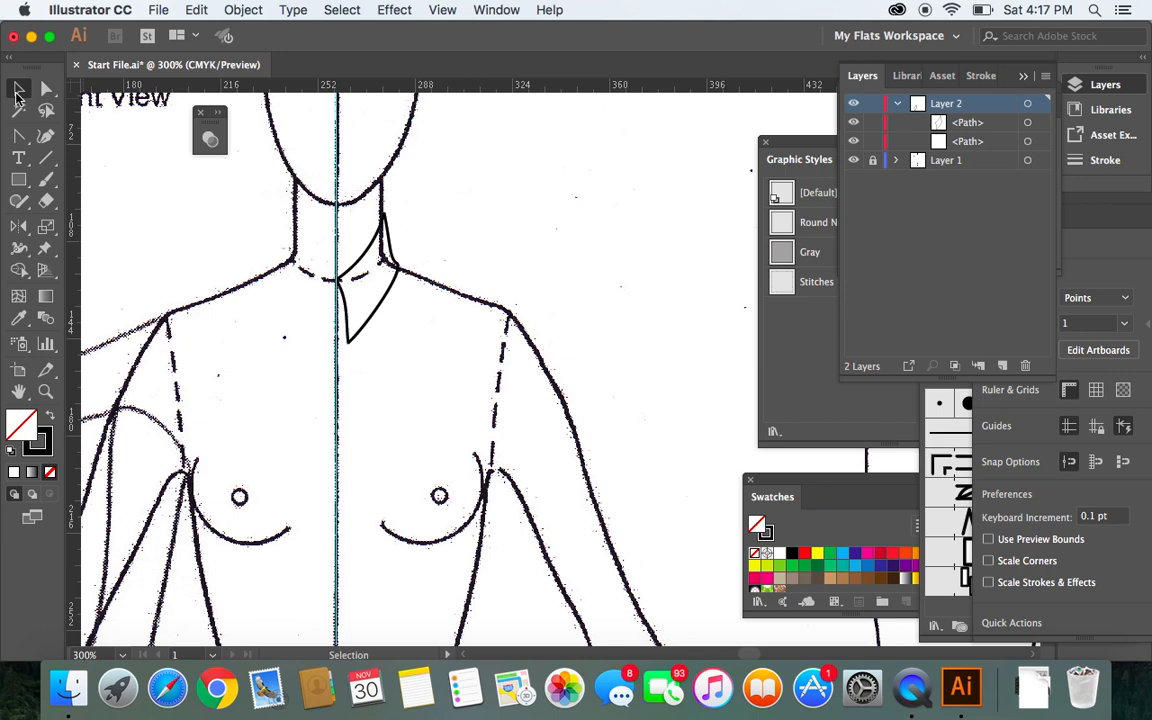
Reflect a copy of the collar half across the vertical centre-front guide.
drag(330, 218, 455, 449)
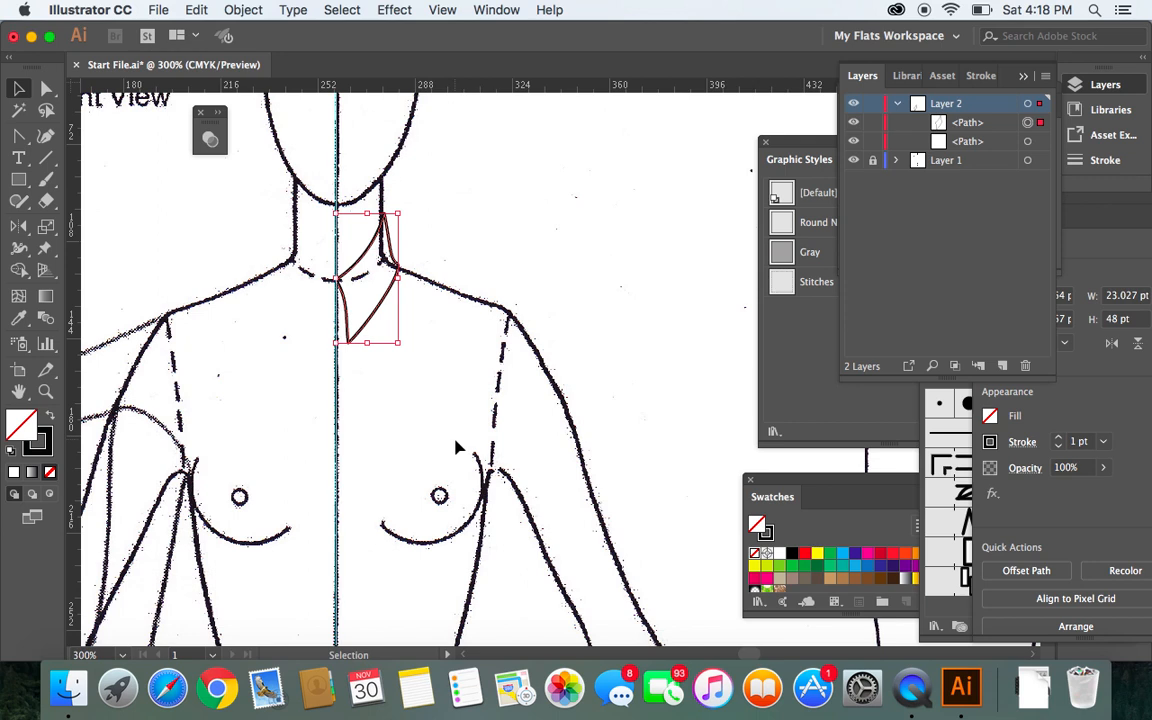
key(o)
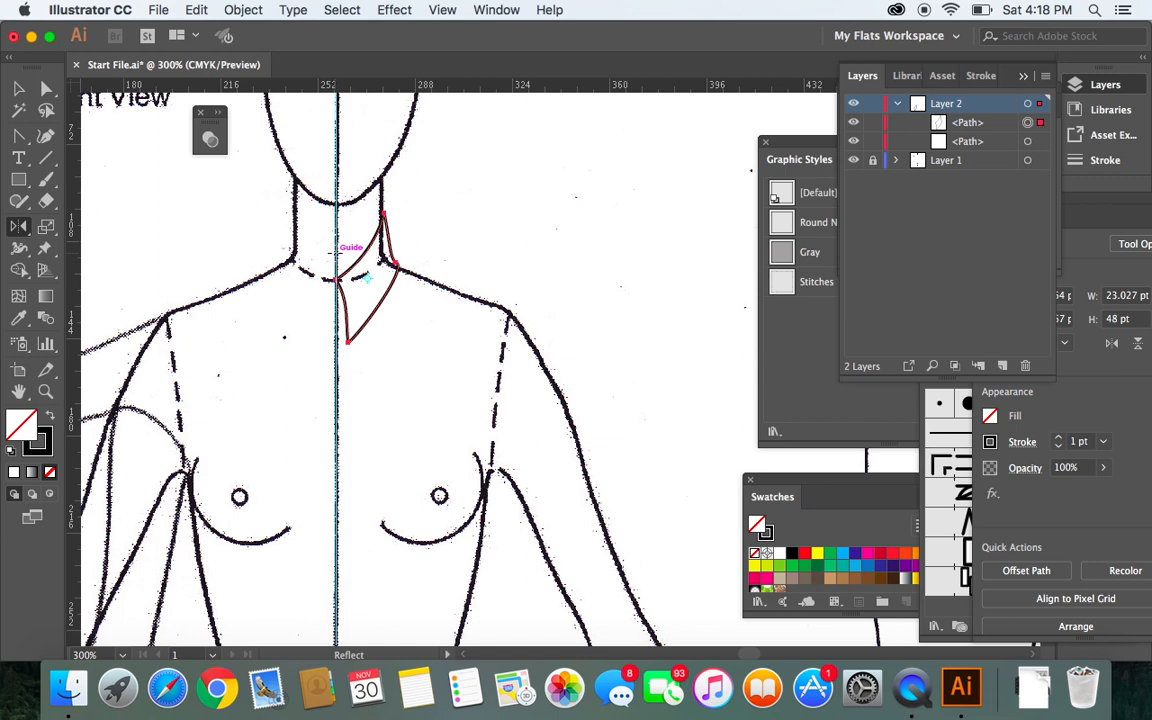
alt+click(337, 253)
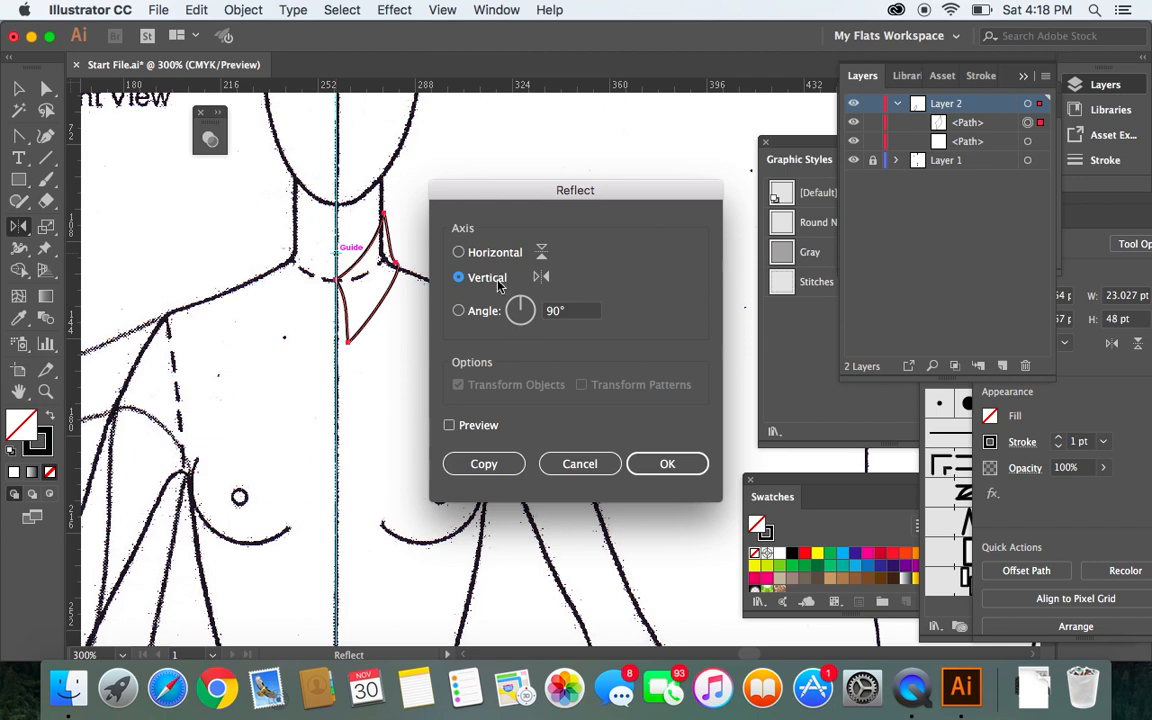
click(484, 466)
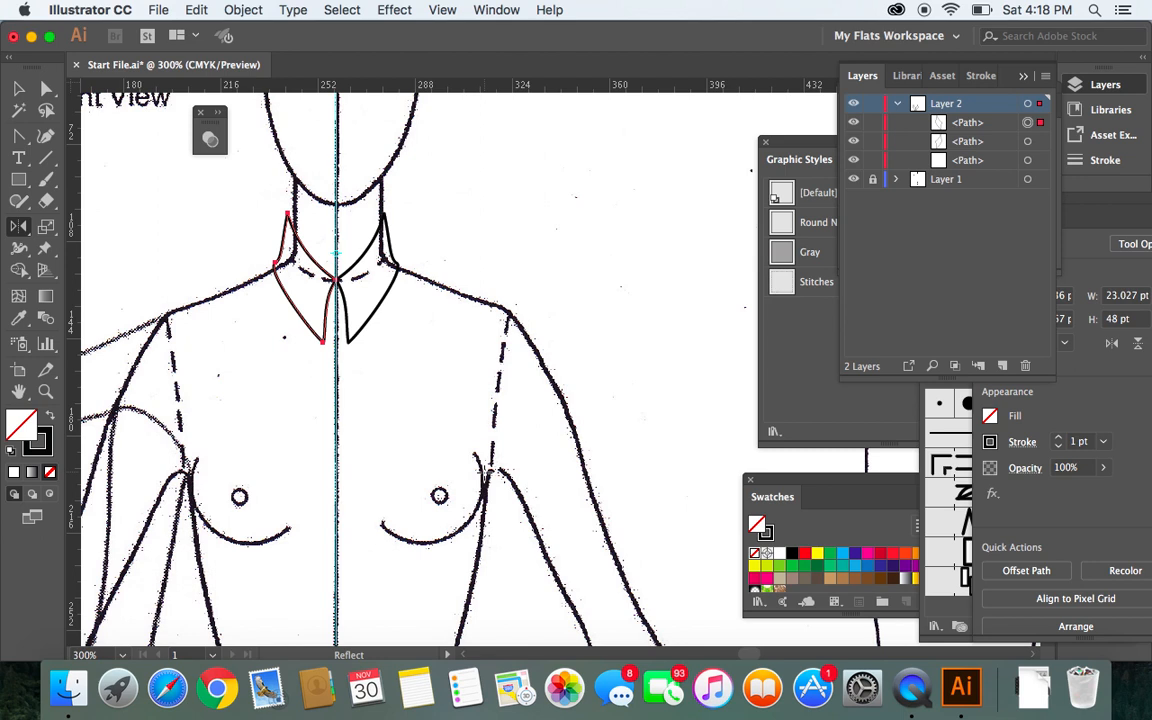
key(super+shift+a)
click(16, 90)
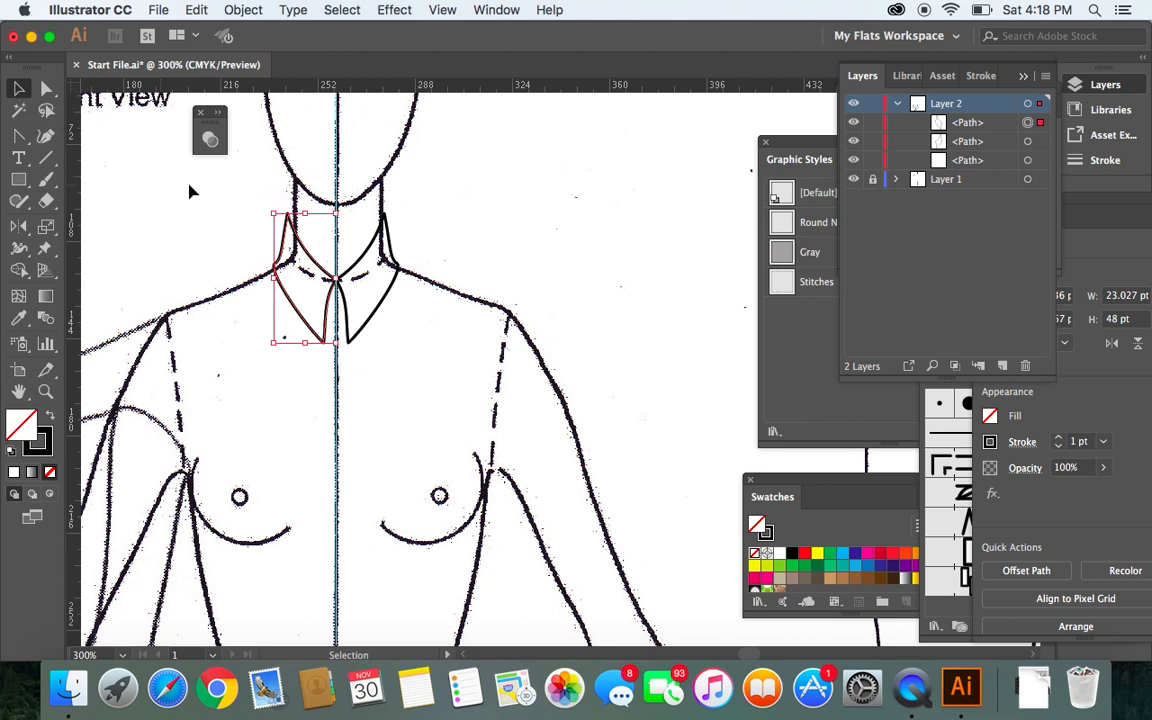
key(super+shift+a)
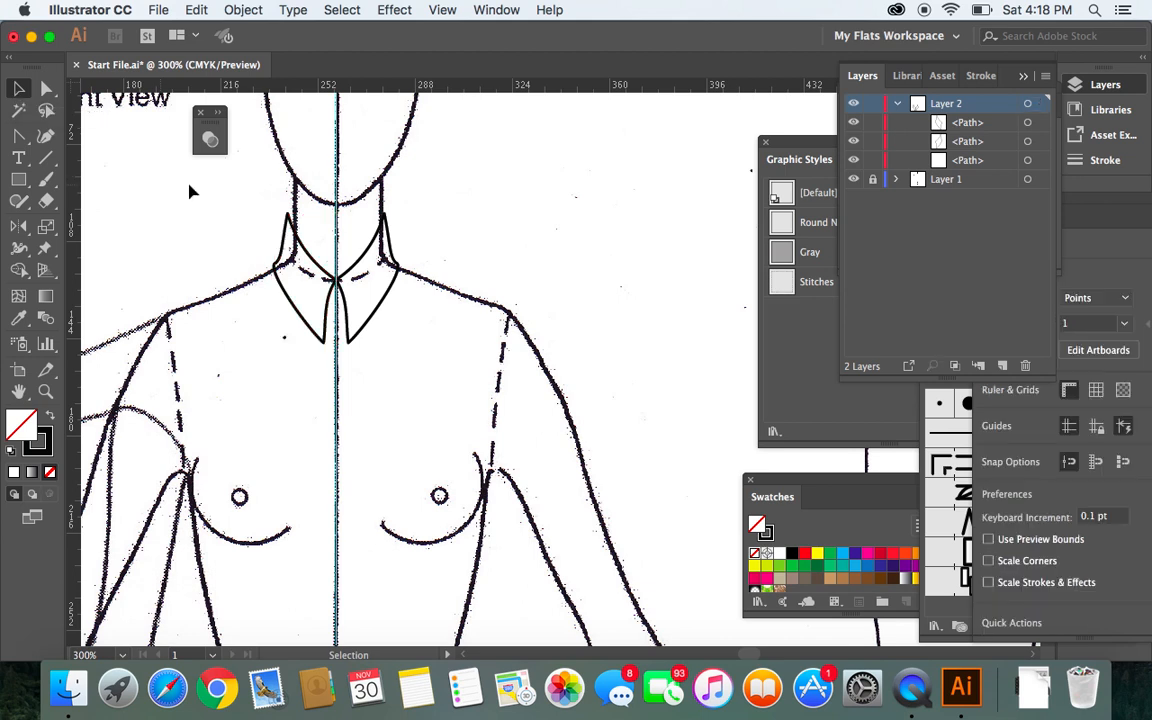
Copy only the outer neck-side segments of both collar halves and paste them in back.
click(44, 89)
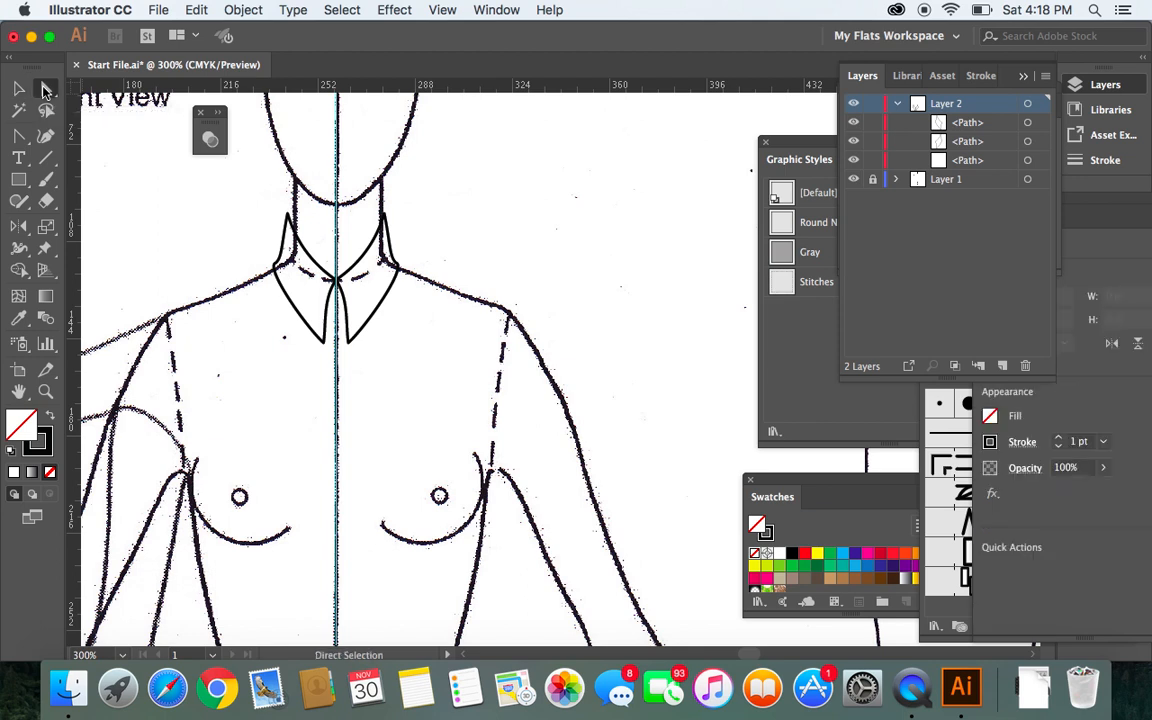
click(286, 255)
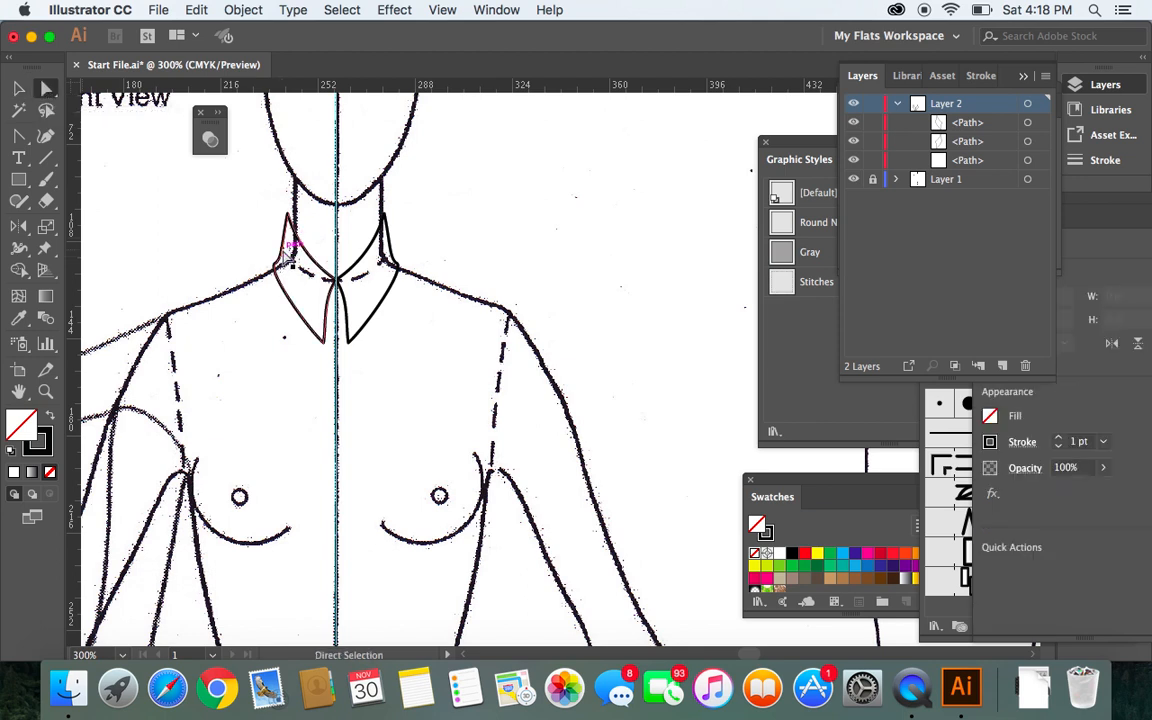
click(286, 255)
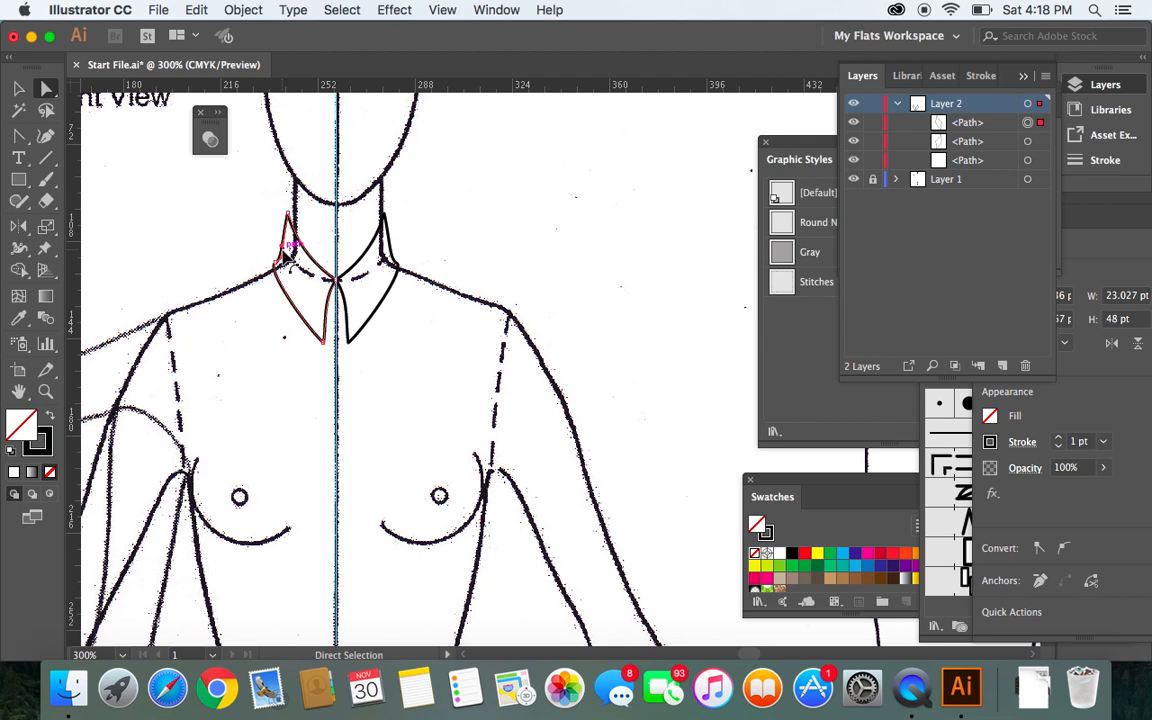
shift+click(389, 248)
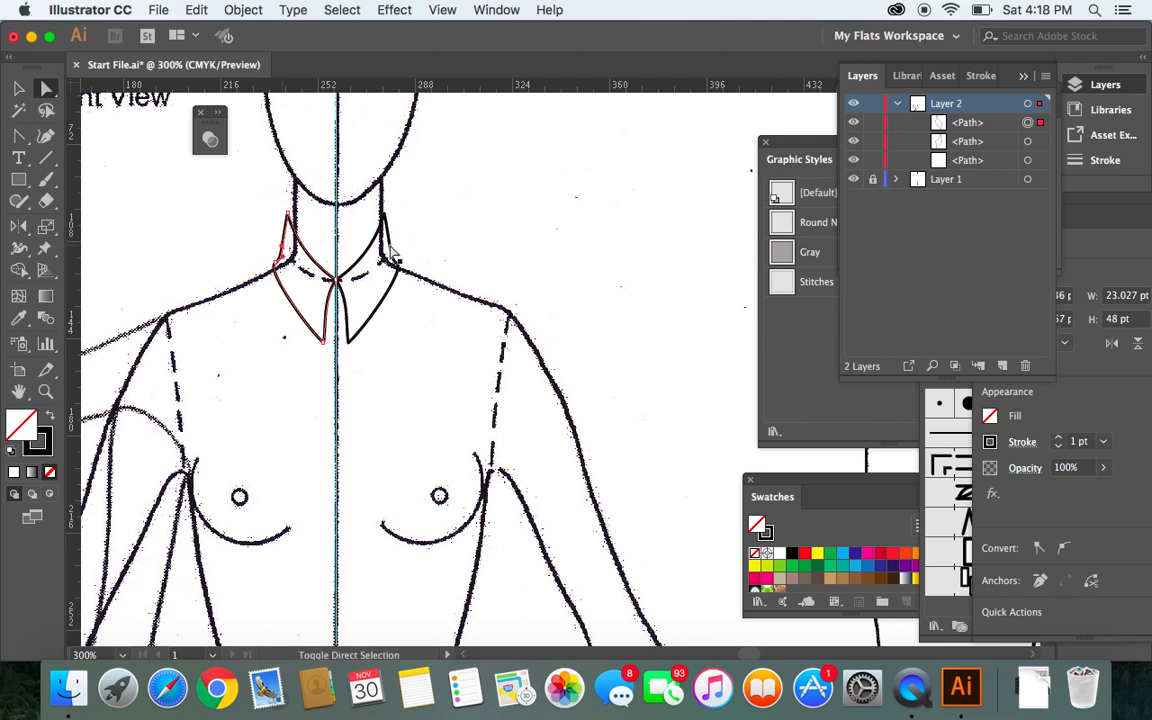
shift+click(393, 256)
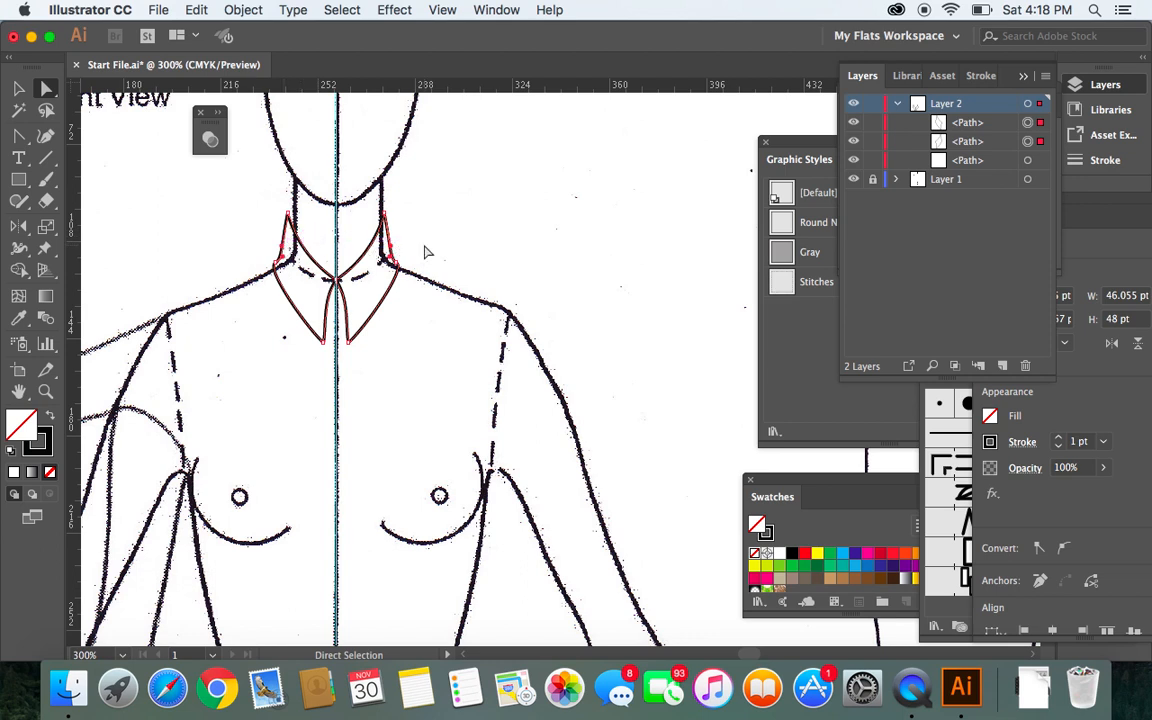
key(super+c)
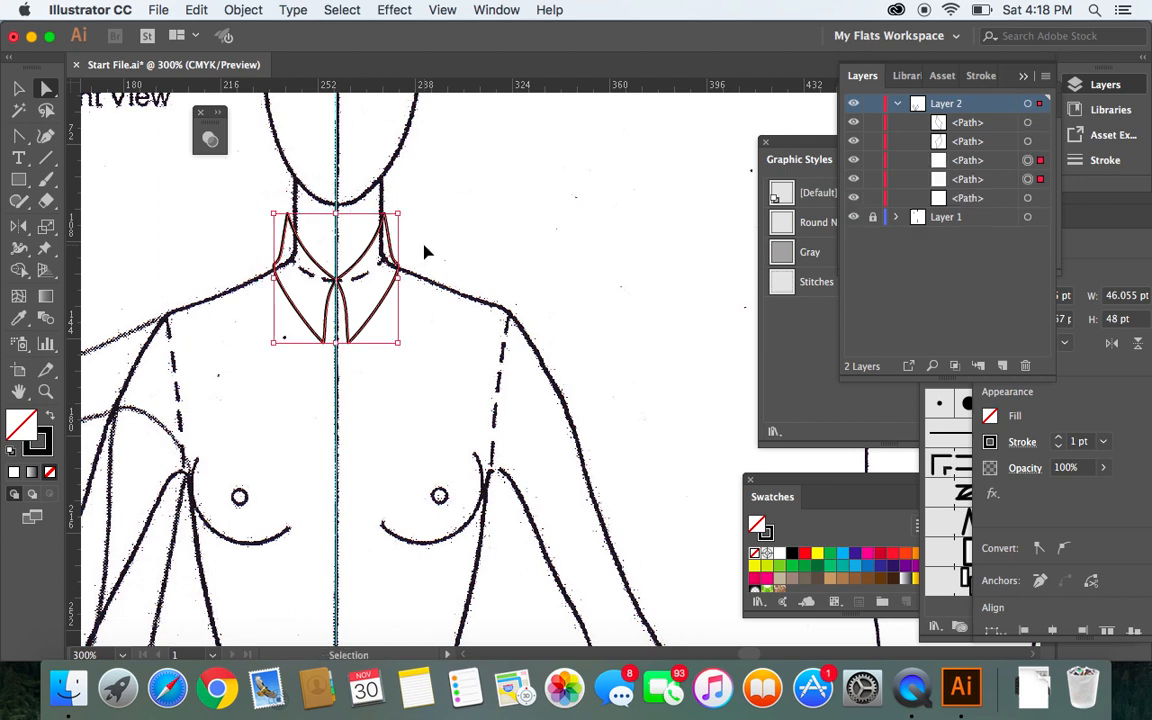
key(super+b)
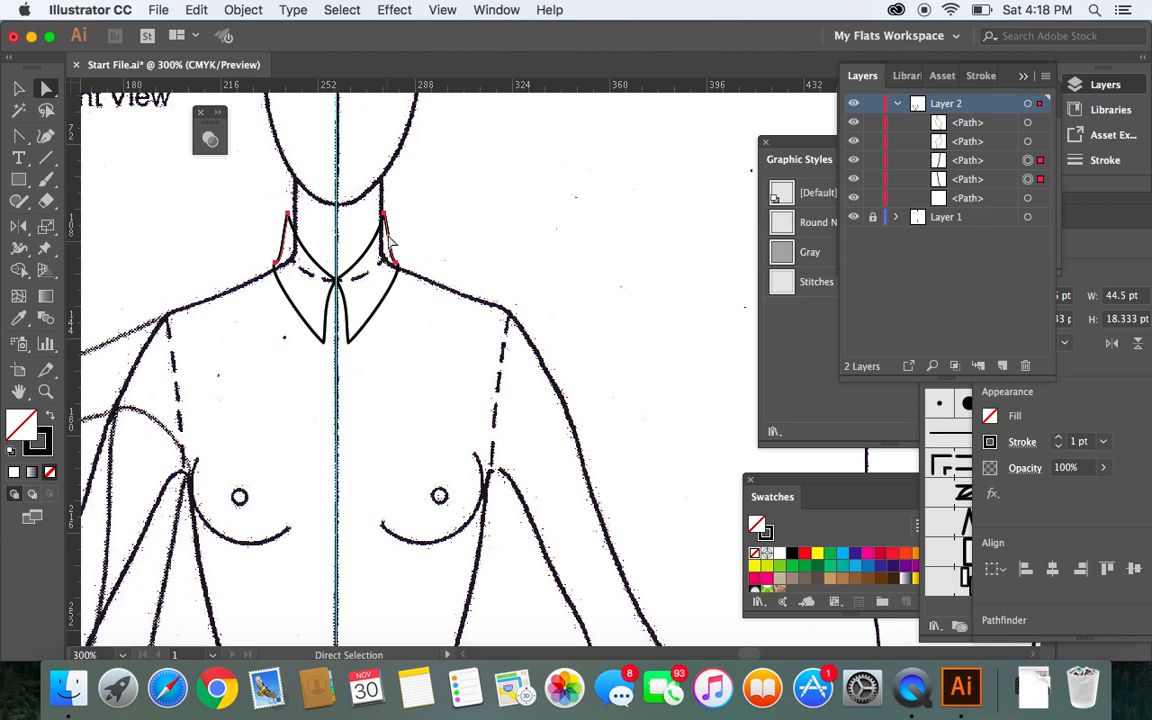
Join the two pasted side segments at their upper and lower ends into a closed back collar shape, leaving it deselected.
right_click(392, 242)
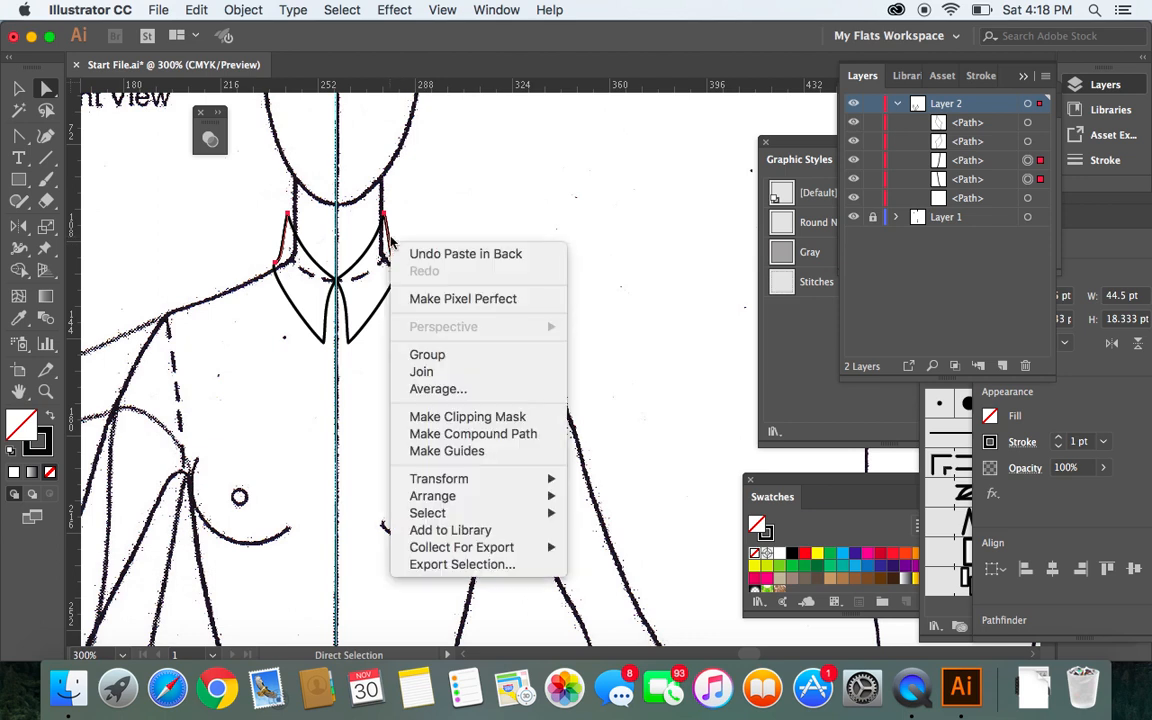
click(420, 371)
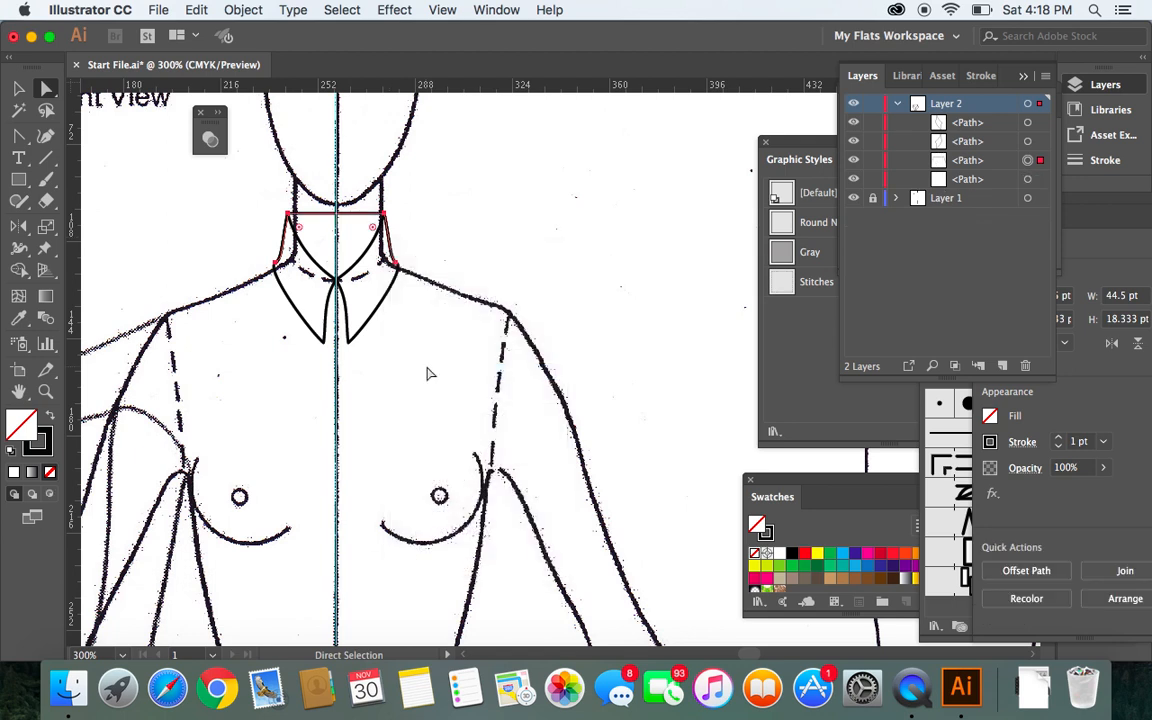
right_click(391, 249)
click(426, 396)
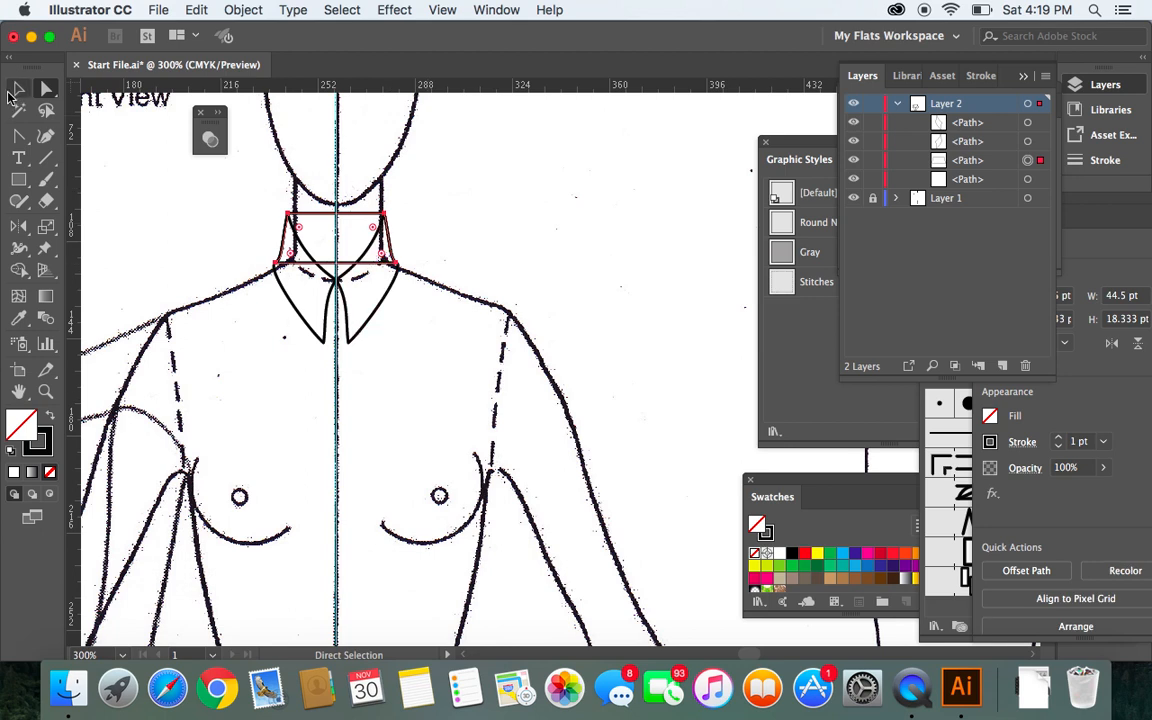
click(17, 89)
click(218, 230)
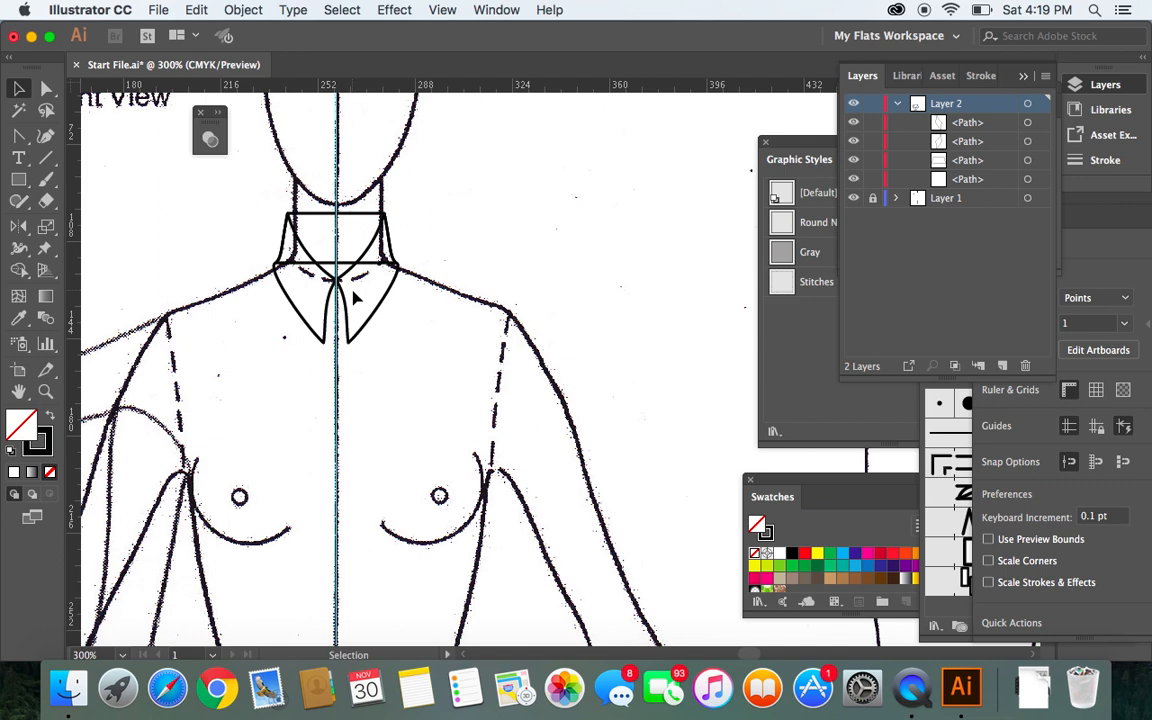
Fill both front collar halves and the back collar piece with white, keeping their black outlines, and leave everything deselected.
click(301, 309)
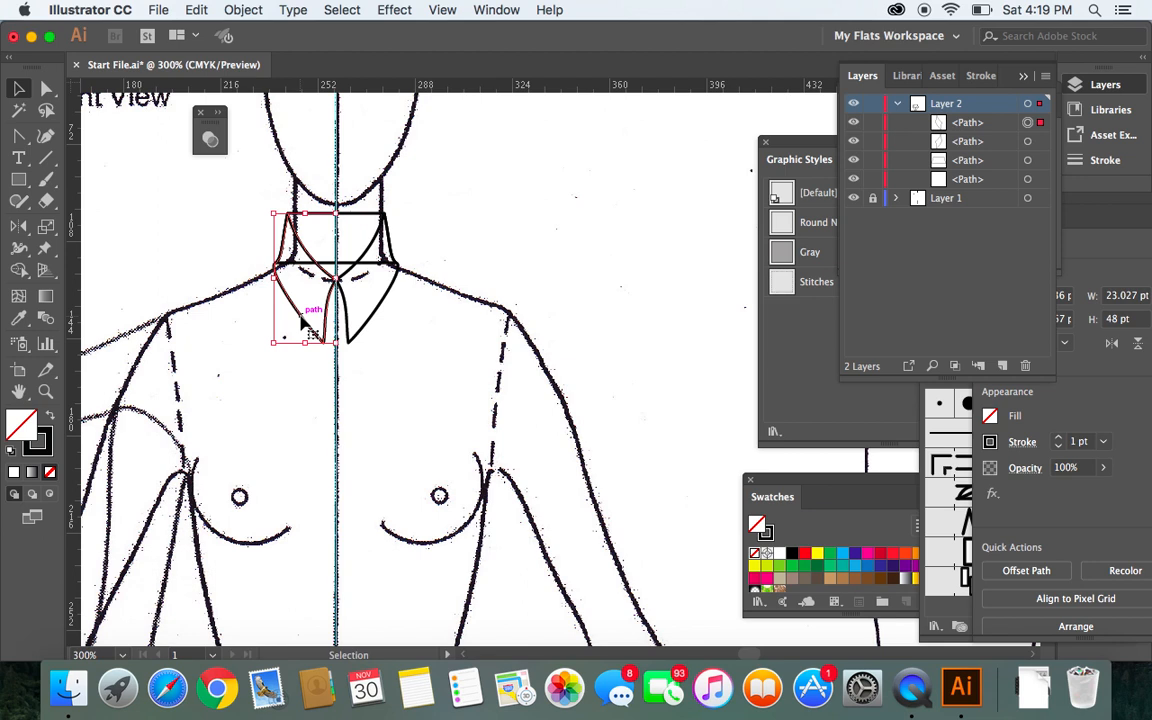
shift+click(366, 332)
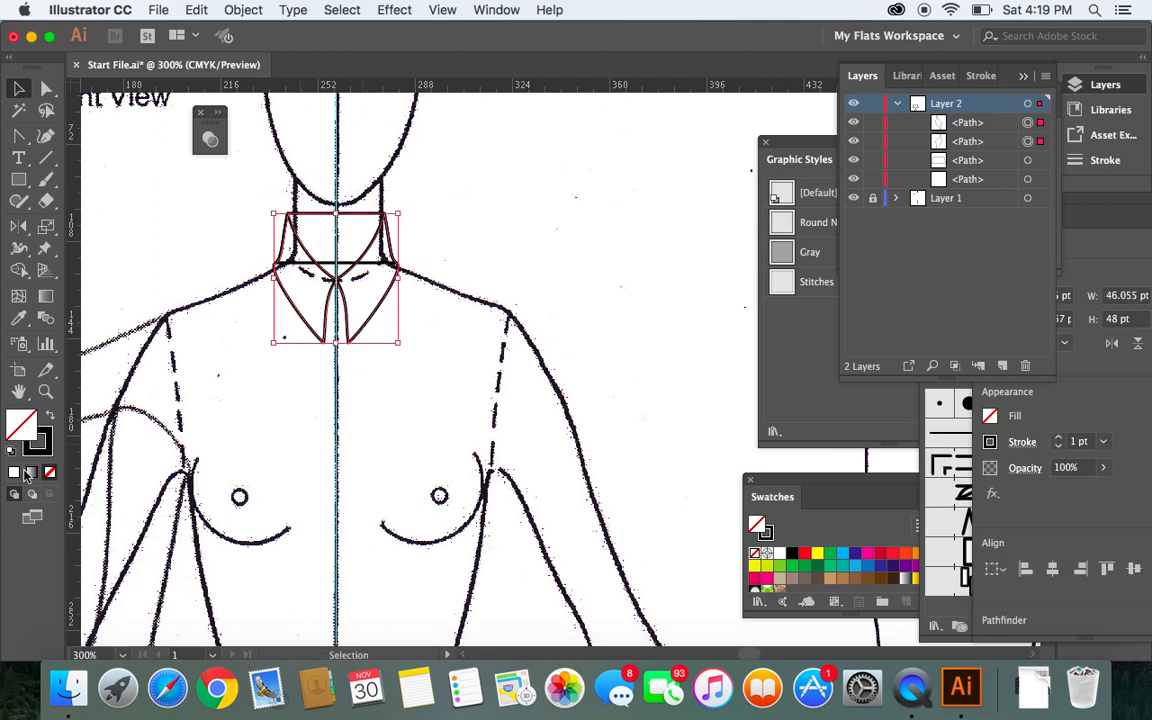
click(14, 474)
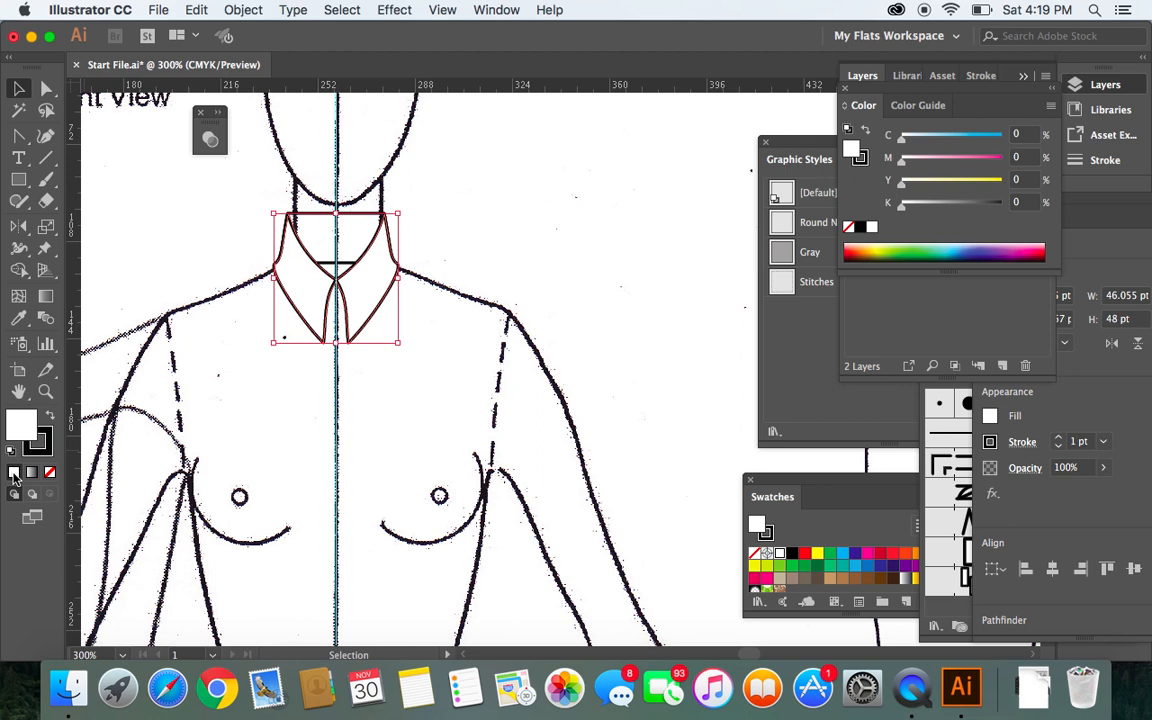
click(123, 212)
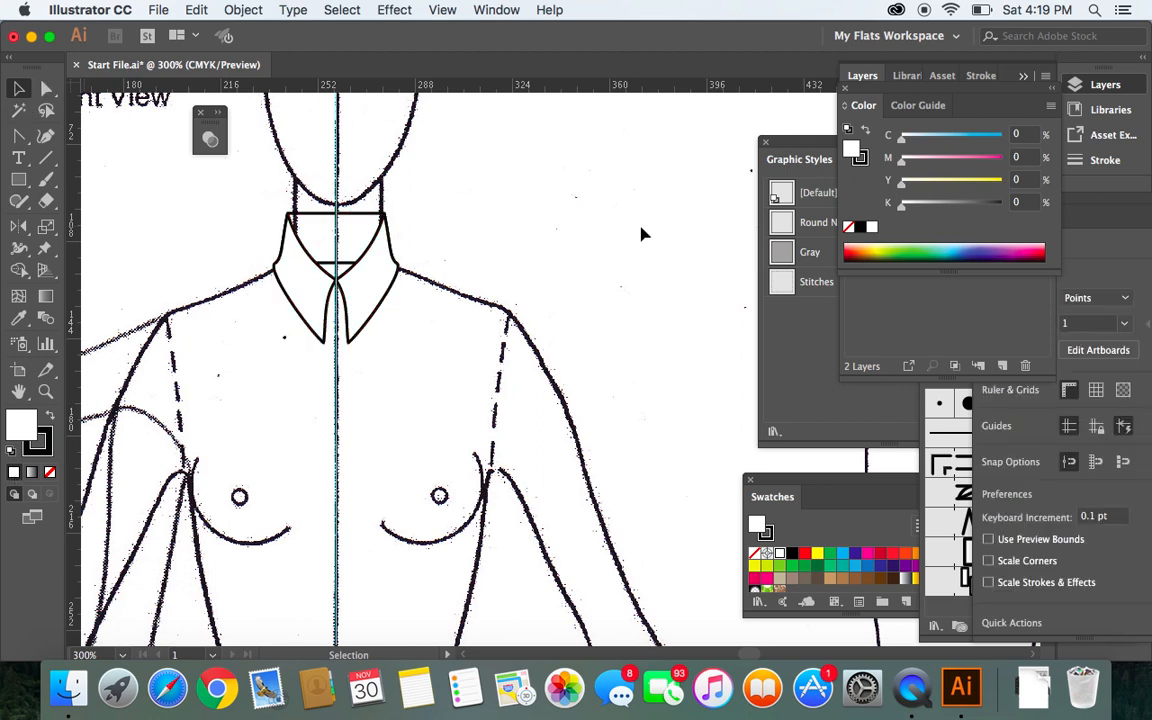
click(346, 218)
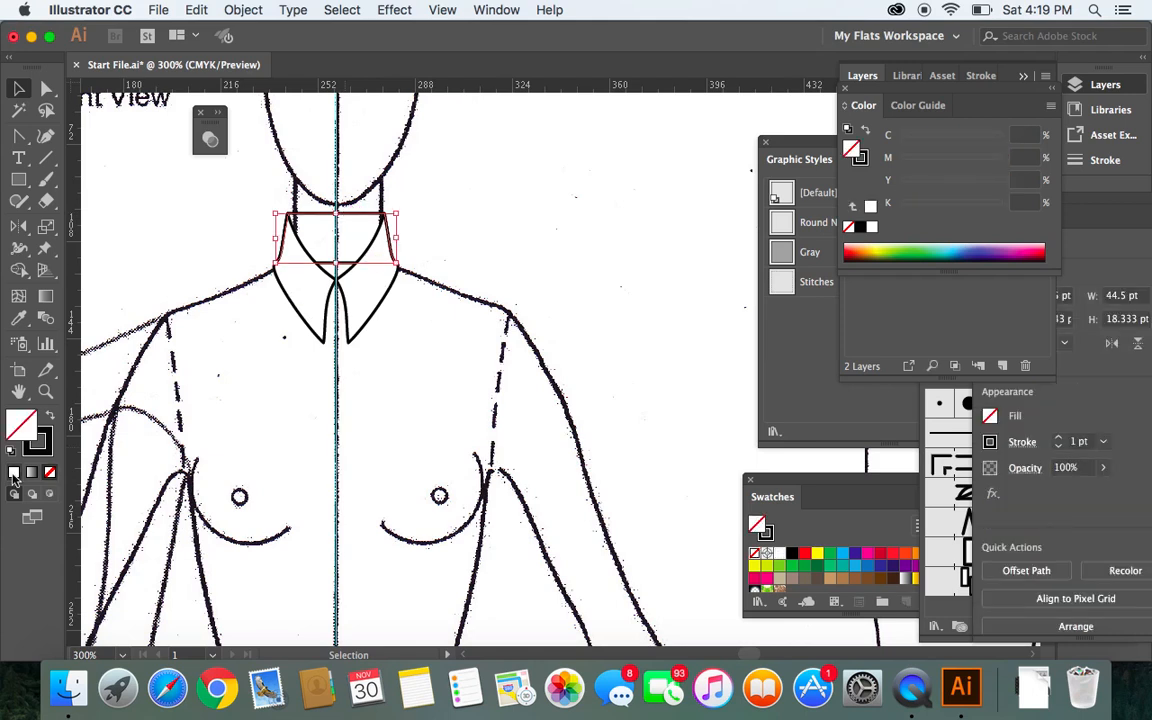
click(16, 472)
click(624, 213)
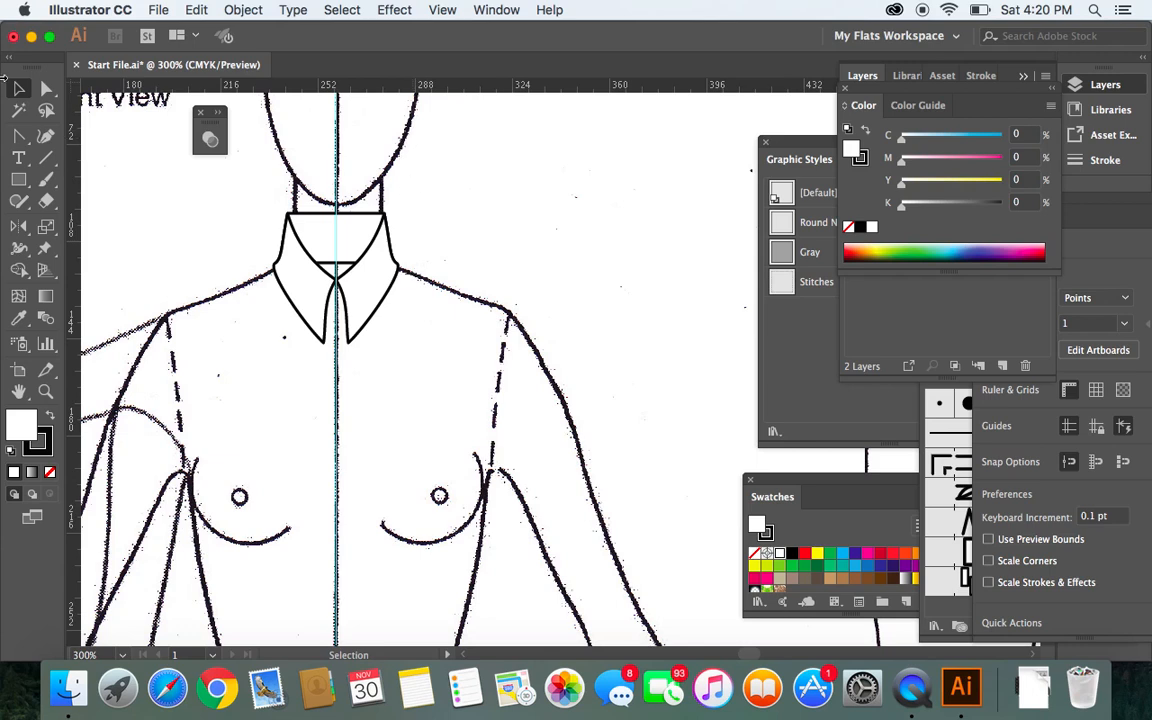
Bend the upper and lower edges of the back collar piece slightly downward at centre front with the Anchor Point tool, leaving it deselected.
drag(16, 140, 91, 203)
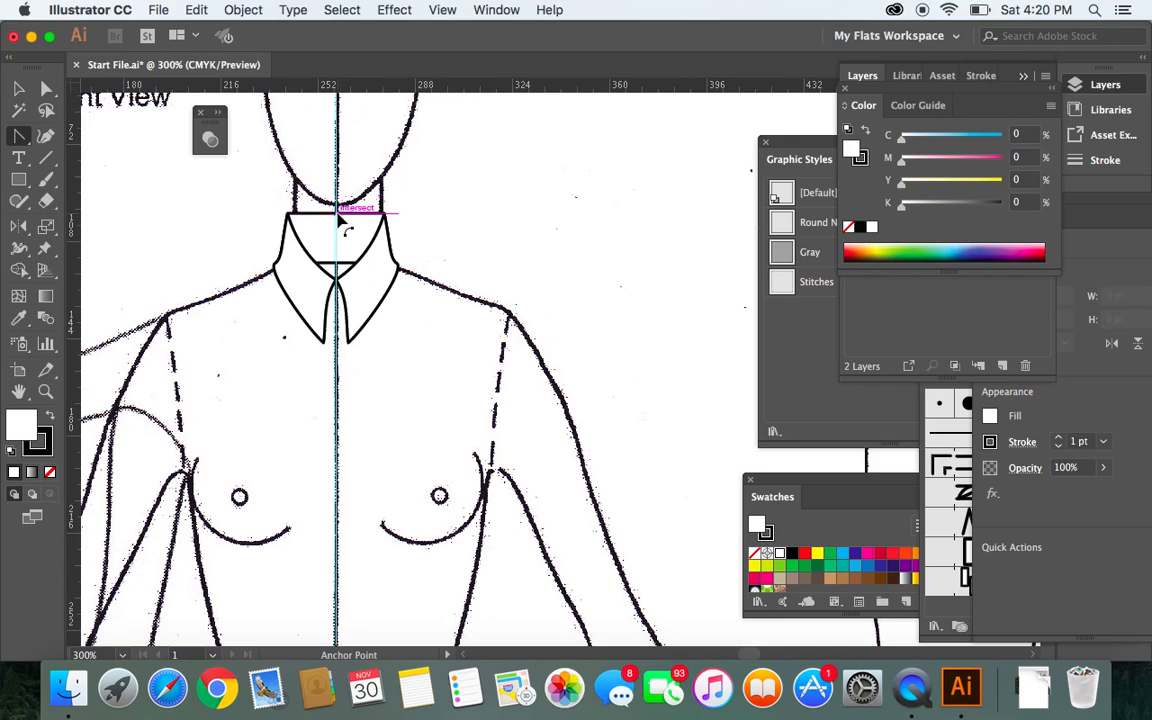
drag(338, 213, 337, 222)
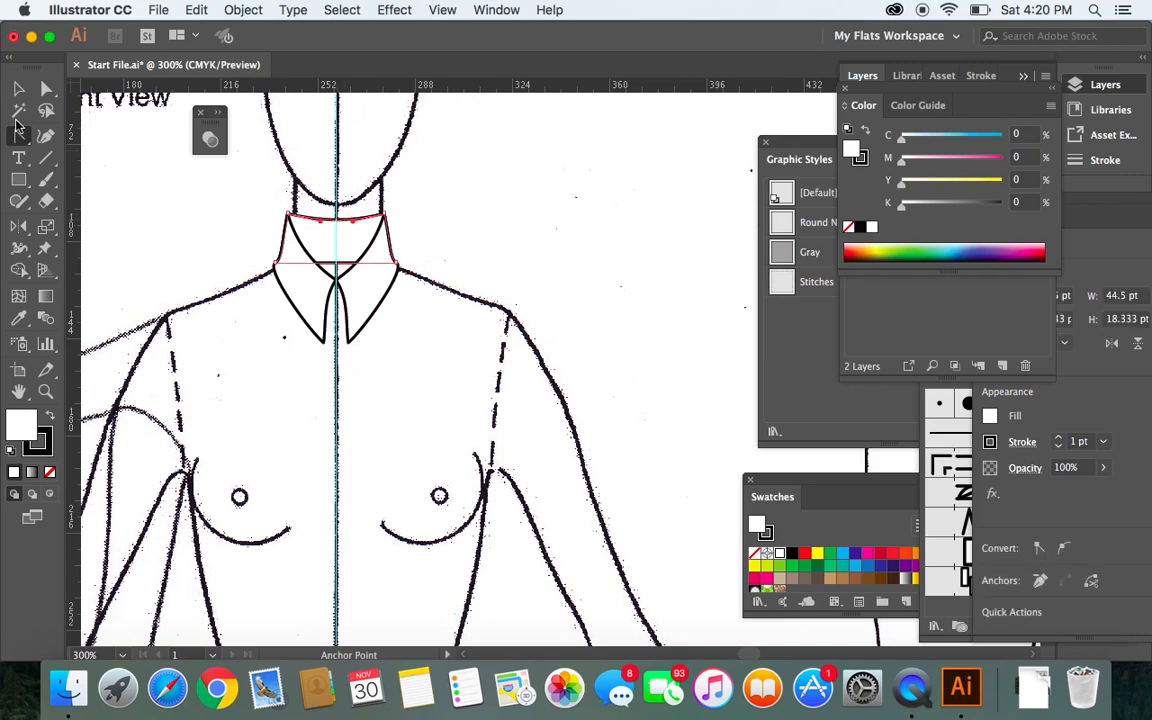
click(19, 89)
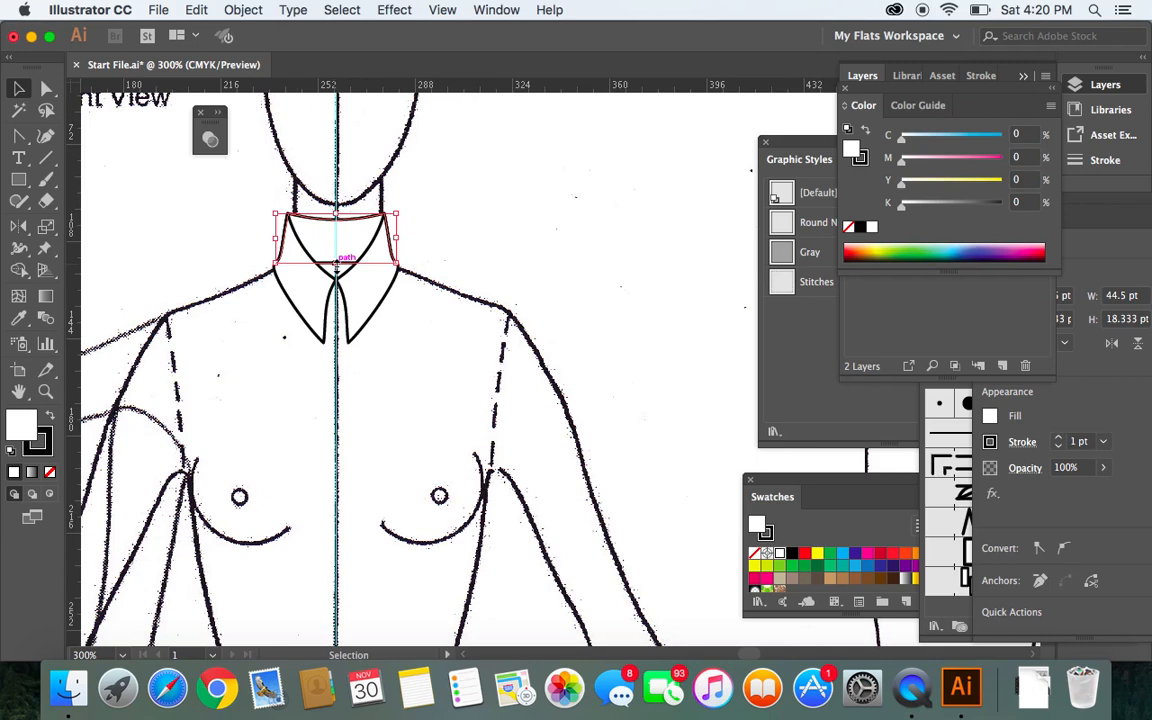
click(19, 135)
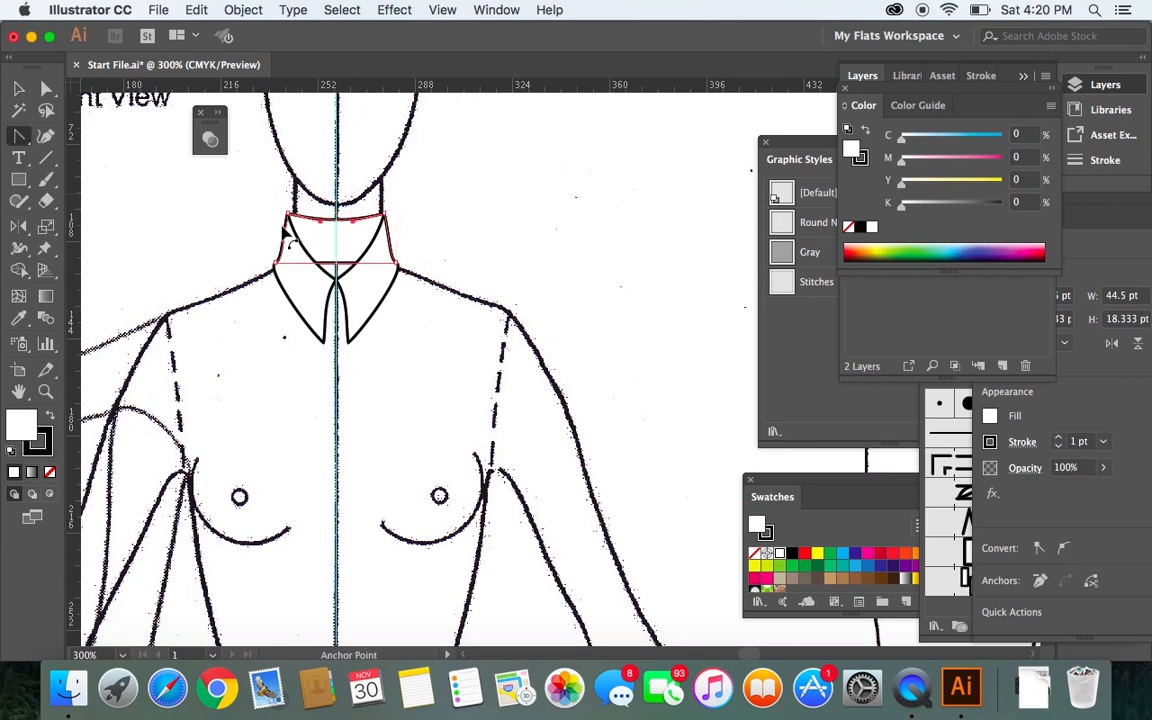
mouse_move(343, 265)
mouse_down()
mouse_move(343, 285)
mouse_move(337, 270)
mouse_up()
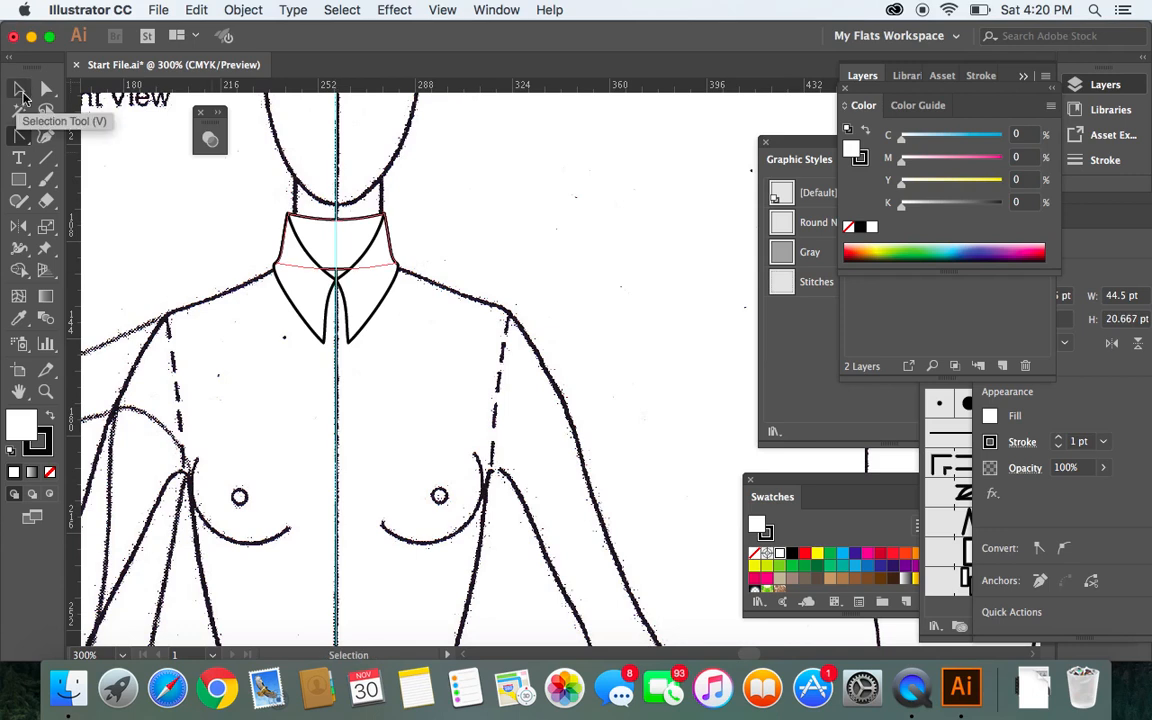
click(20, 90)
click(155, 209)
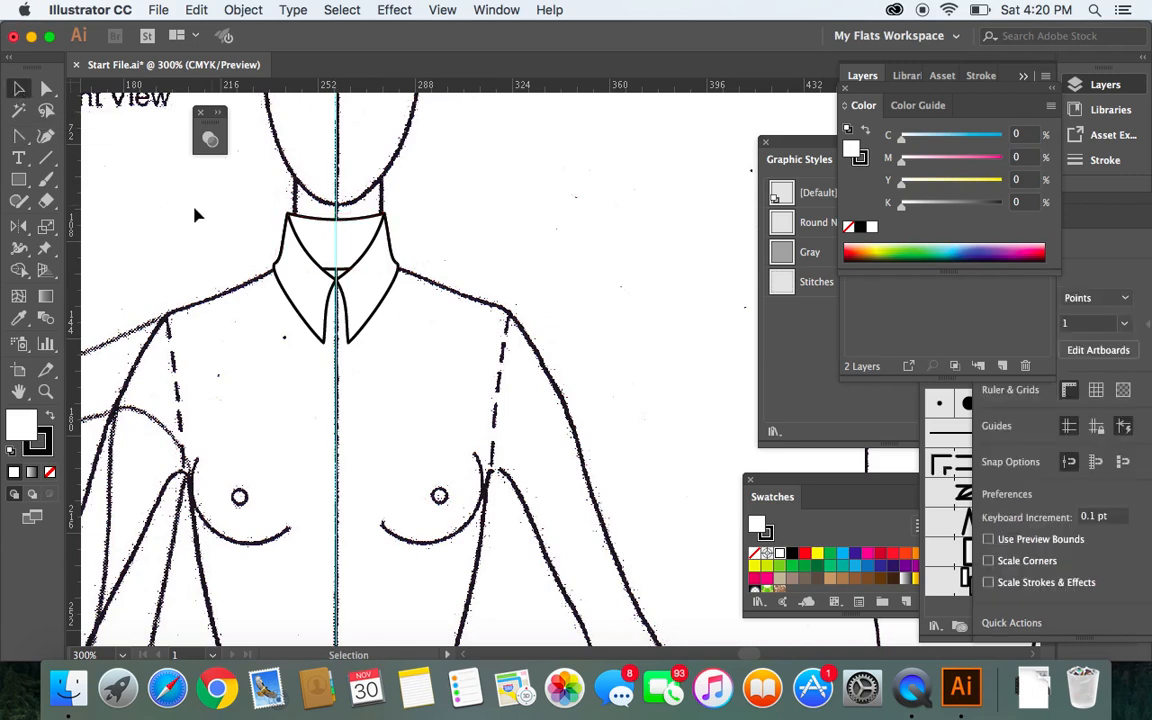